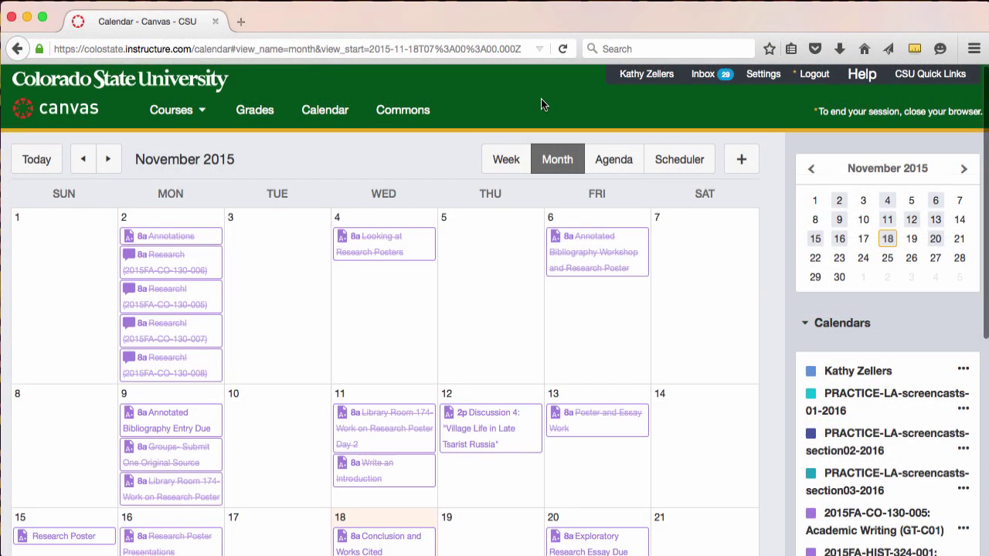
Step: View the iCal feed link for the calendar and close the feed window again
scroll(771, 348, "down", 3)
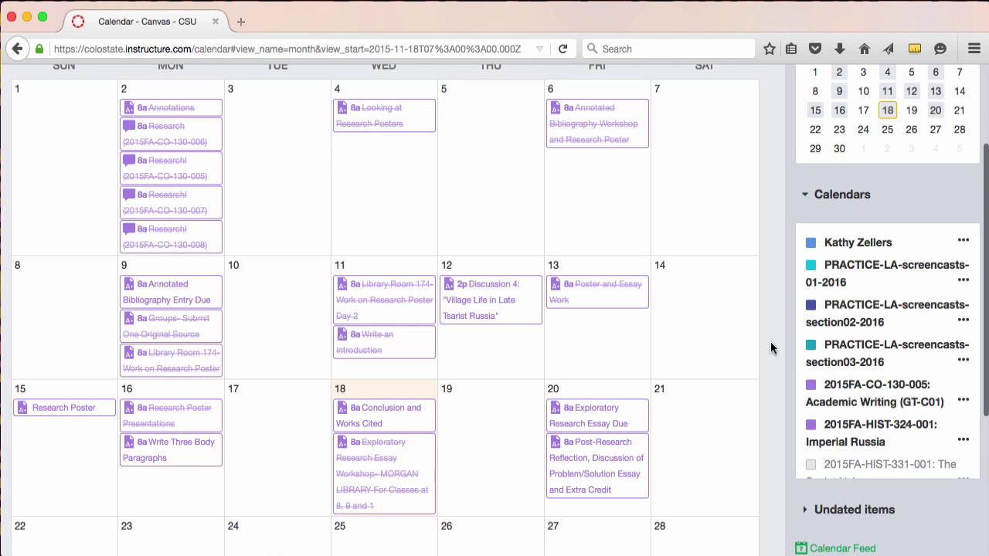
scroll(770, 347, "down", 2)
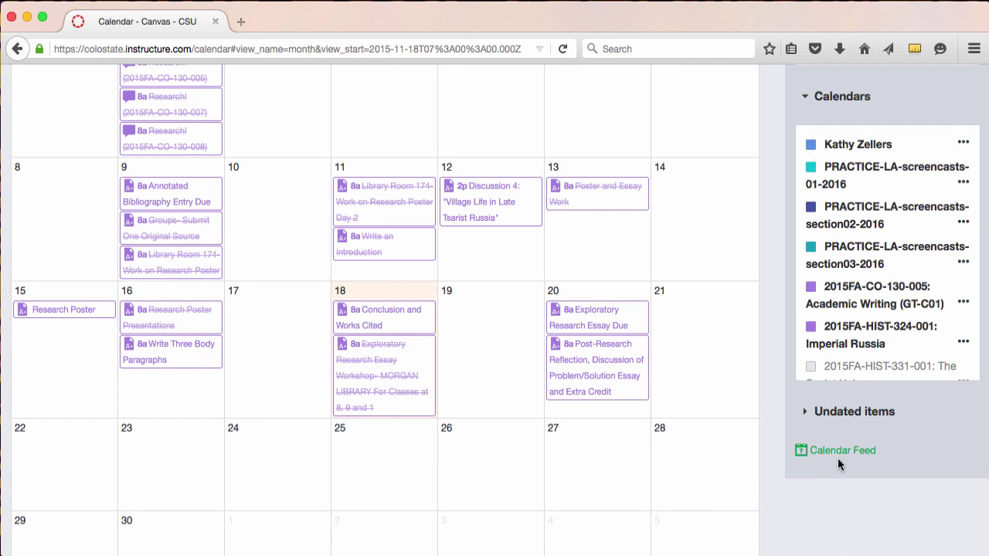
left_click(838, 453)
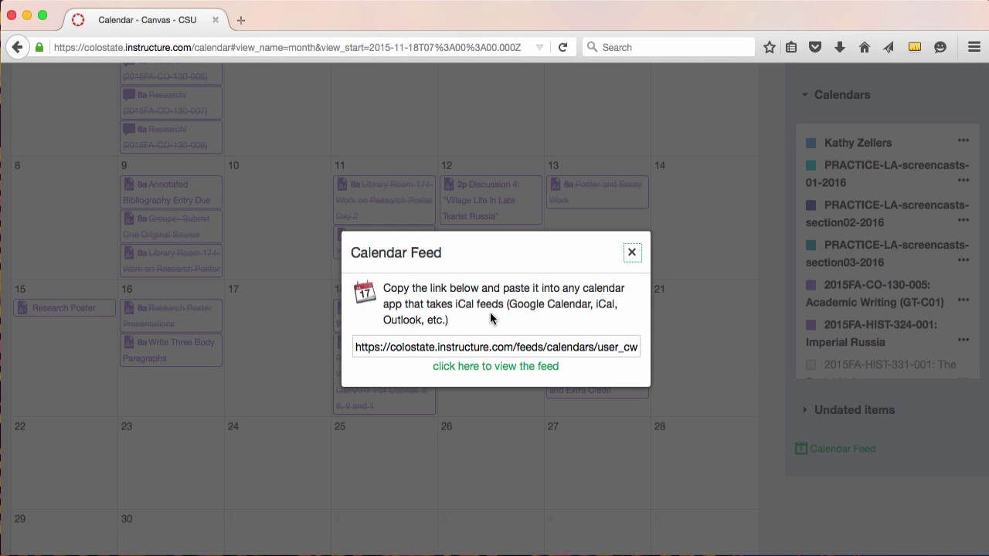
left_click(636, 254)
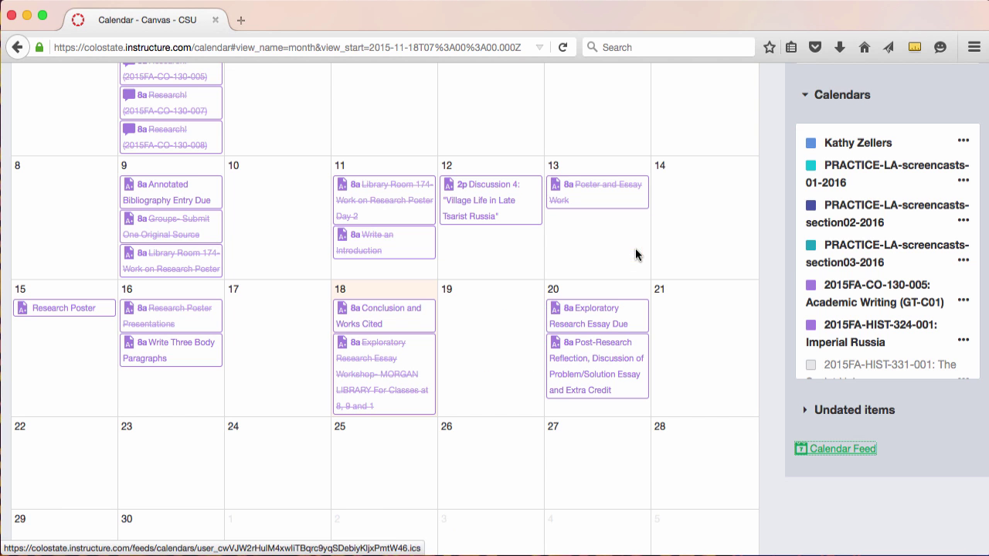
Step: Compare the calendar's week, month and agenda views, finishing in the month view
scroll(775, 279, "up", 5)
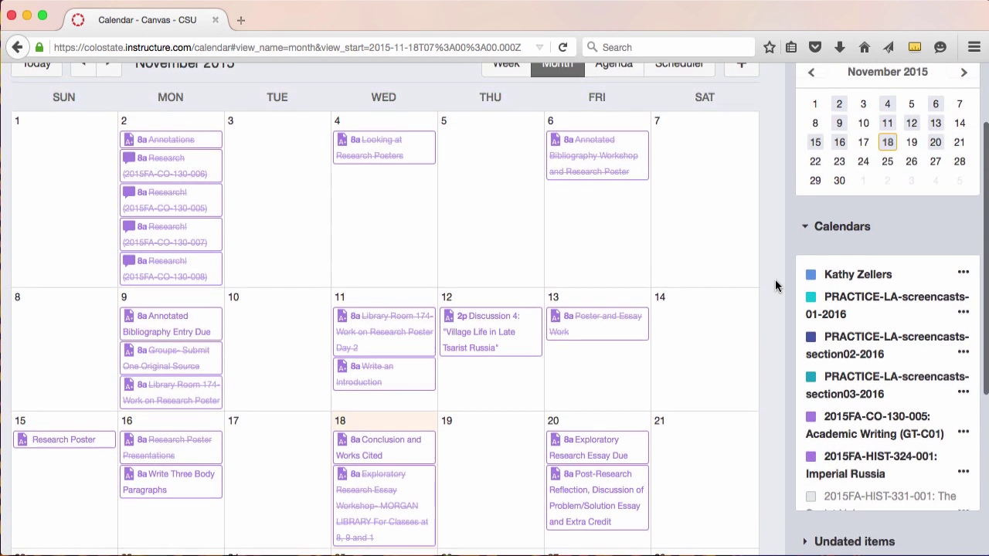
left_click(503, 170)
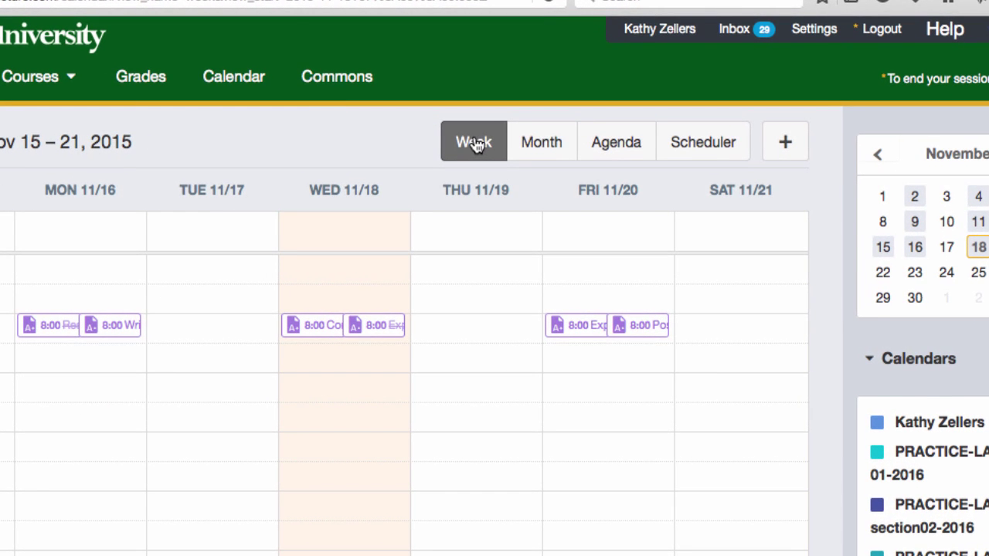
left_click(542, 146)
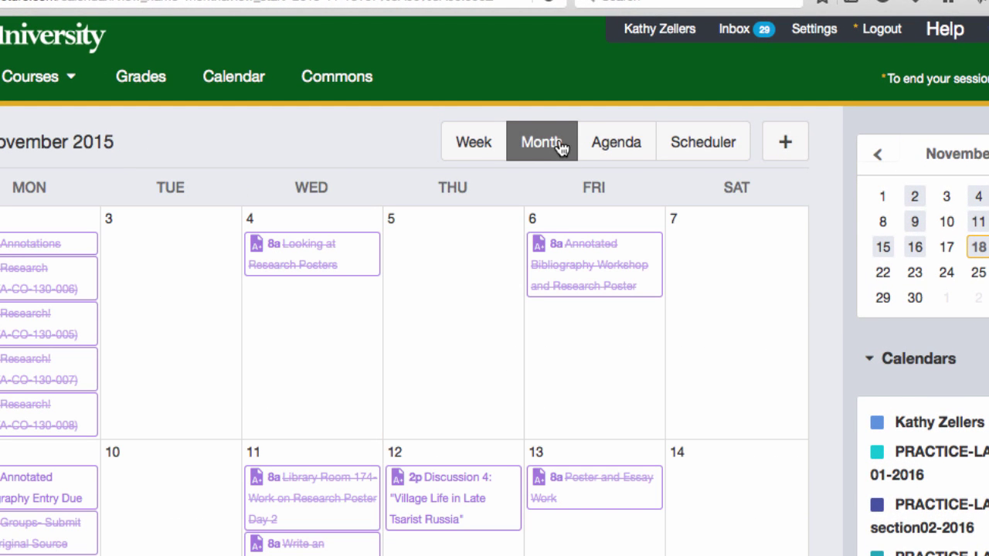
left_click(630, 143)
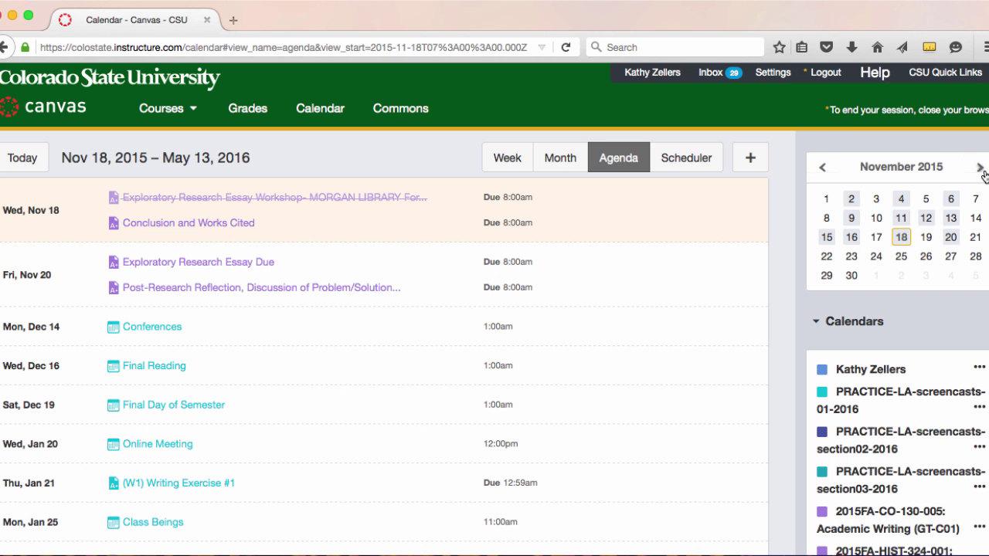
left_click(559, 160)
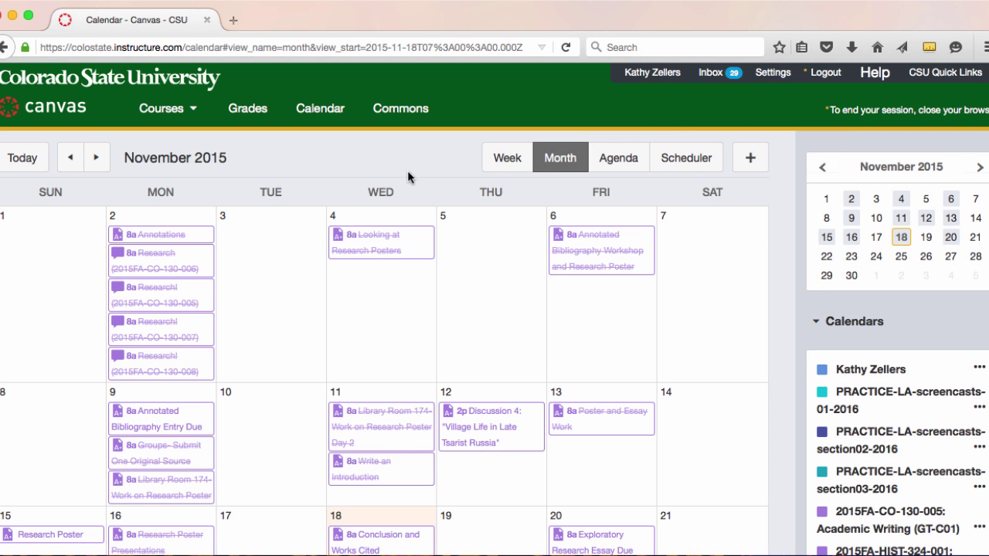
Step: Hide the calendars PRACTICE-LA-screencasts-section03-2016, 2015FA-CO-130-005: Academic Writing and PRACTICE-LA-screencasts-01-2016
scroll(402, 490, "down", 3)
scroll(401, 492, "down", 2)
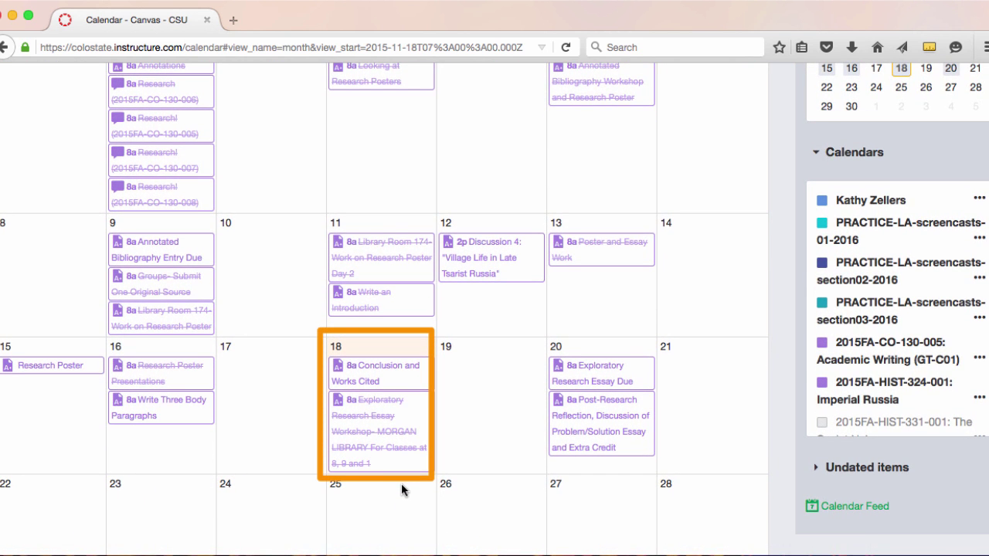
scroll(875, 335, "down", 1)
scroll(876, 335, "down", 1)
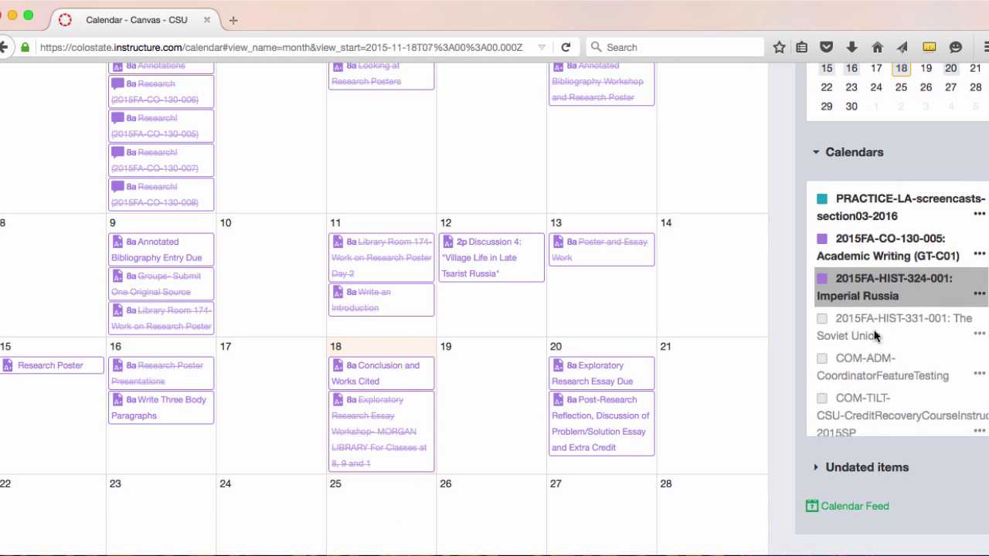
scroll(875, 335, "up", 2)
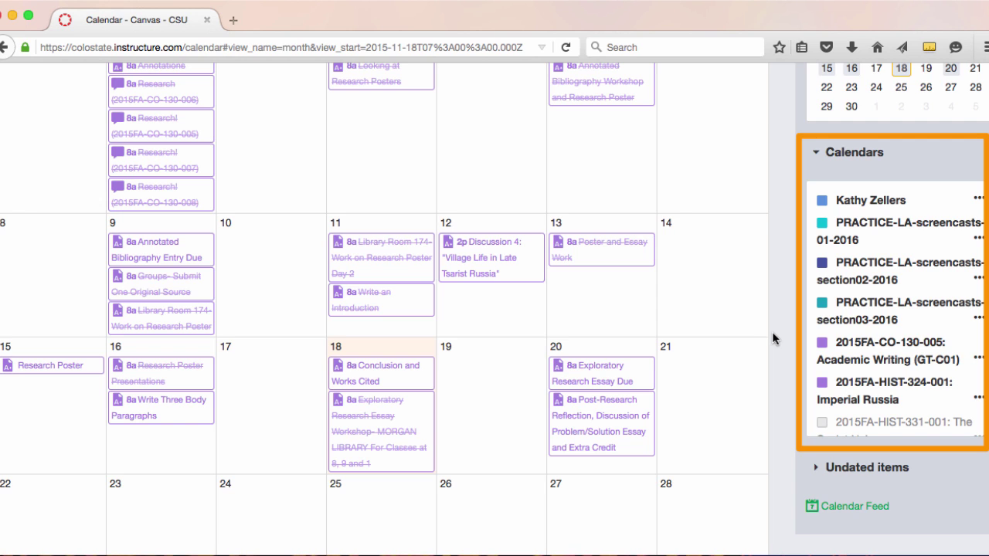
left_click(823, 307)
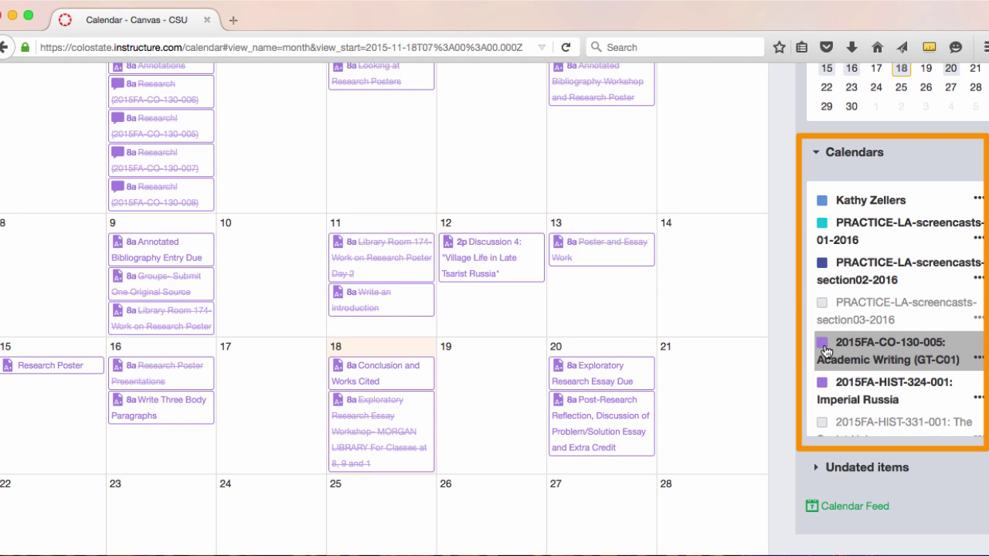
left_click(822, 343)
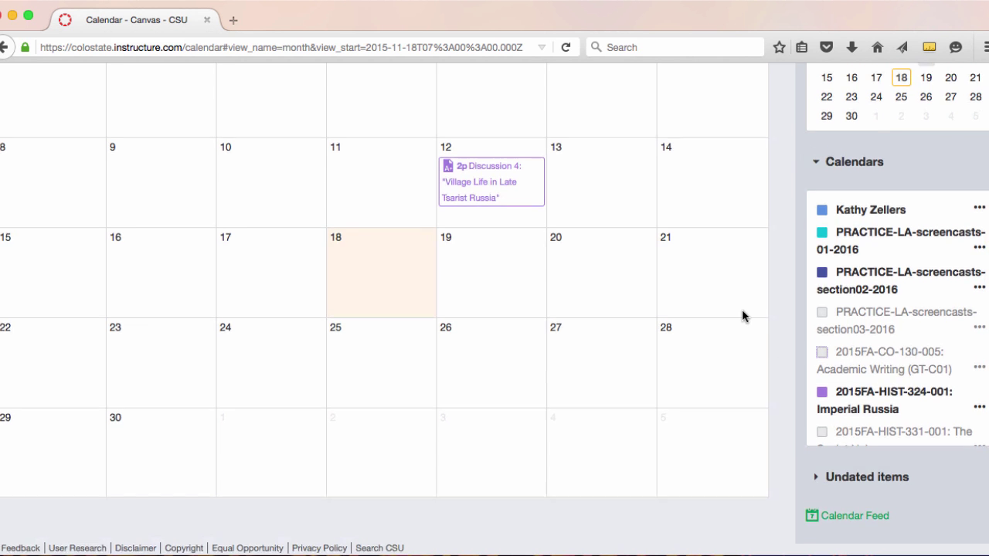
scroll(741, 309, "up", 2)
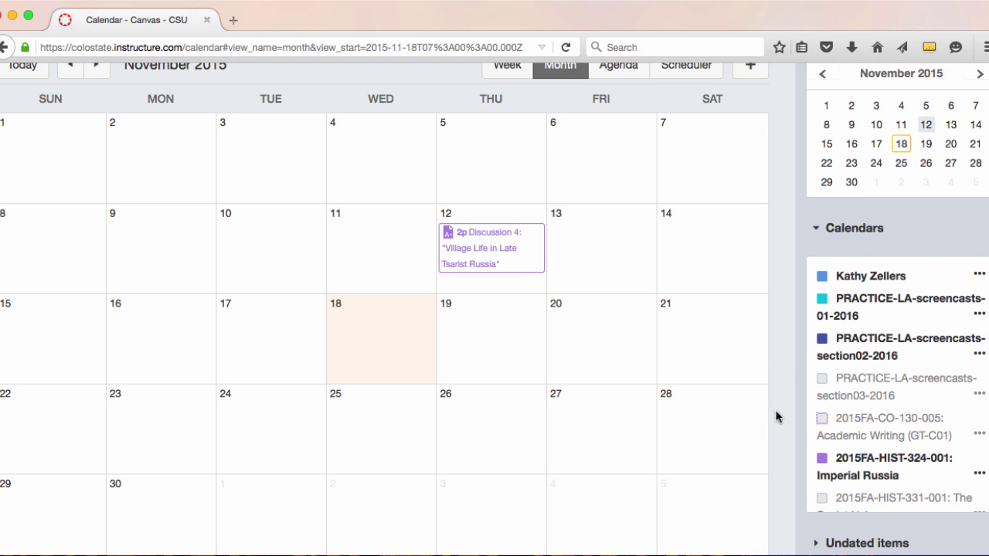
left_click(823, 301)
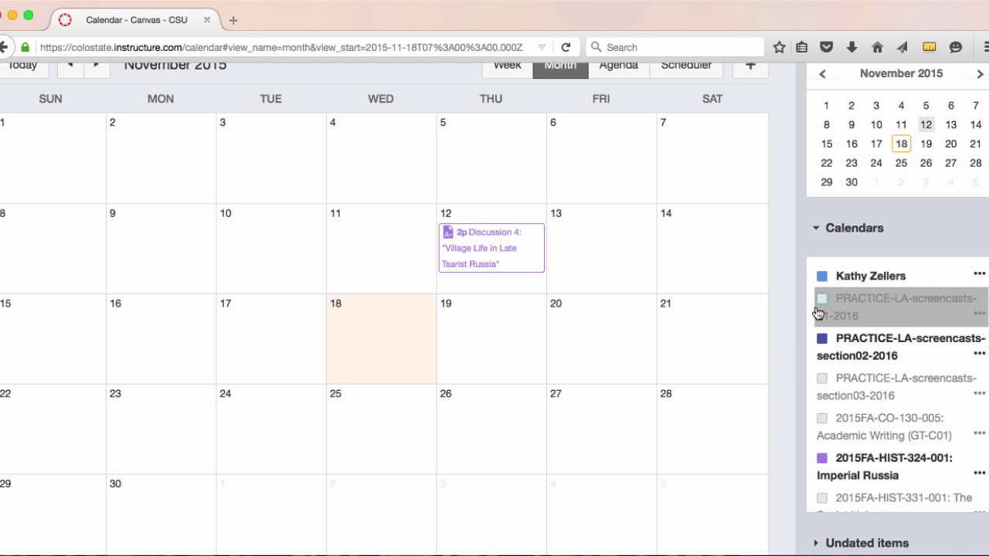
Step: Set the course color of PRACTICE-LA-screencasts-section02-2016 to pink #F06291 and apply it
left_click(980, 358)
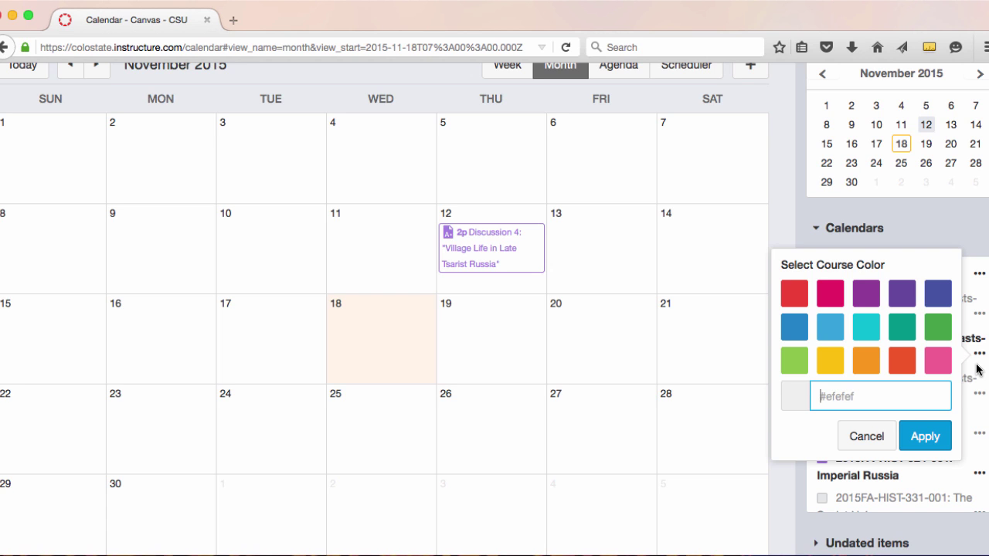
left_click(937, 363)
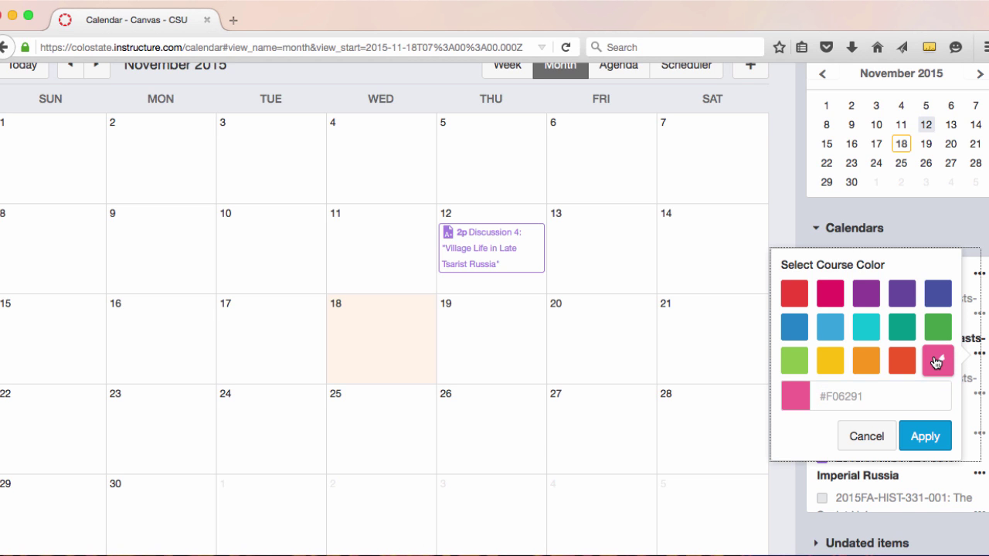
left_click(923, 437)
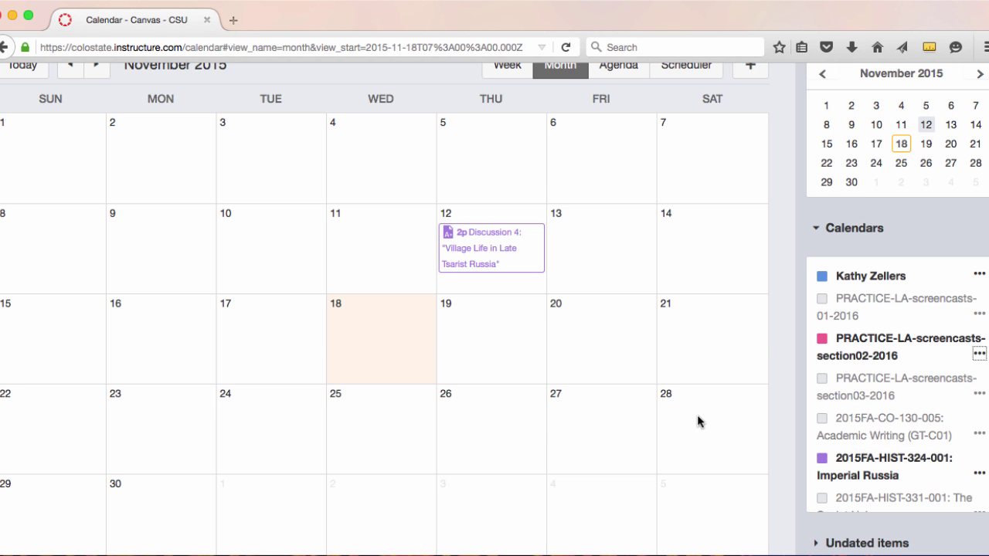
Step: Look at the Scheduler's introduction to appointment groups and return to the month view
scroll(698, 421, "up", 2)
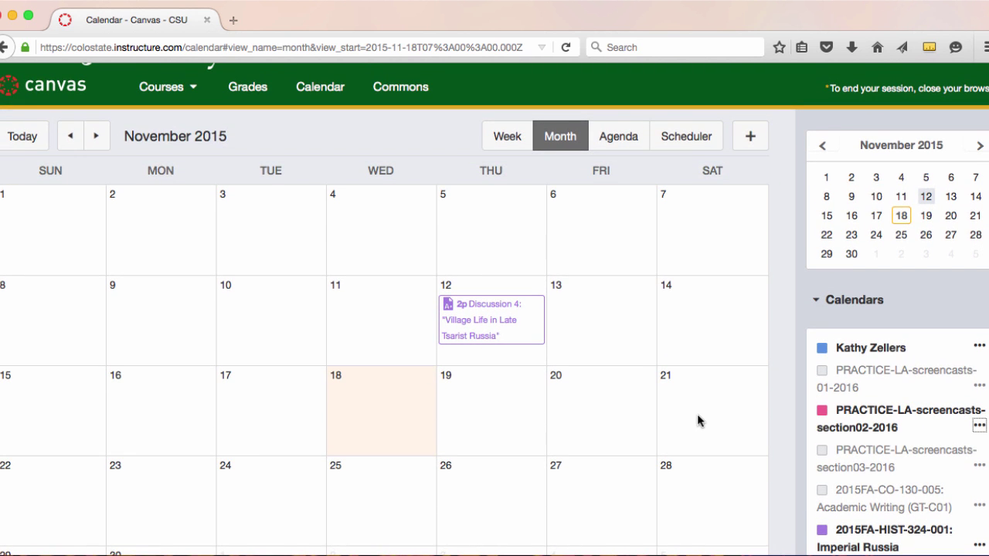
left_click(690, 139)
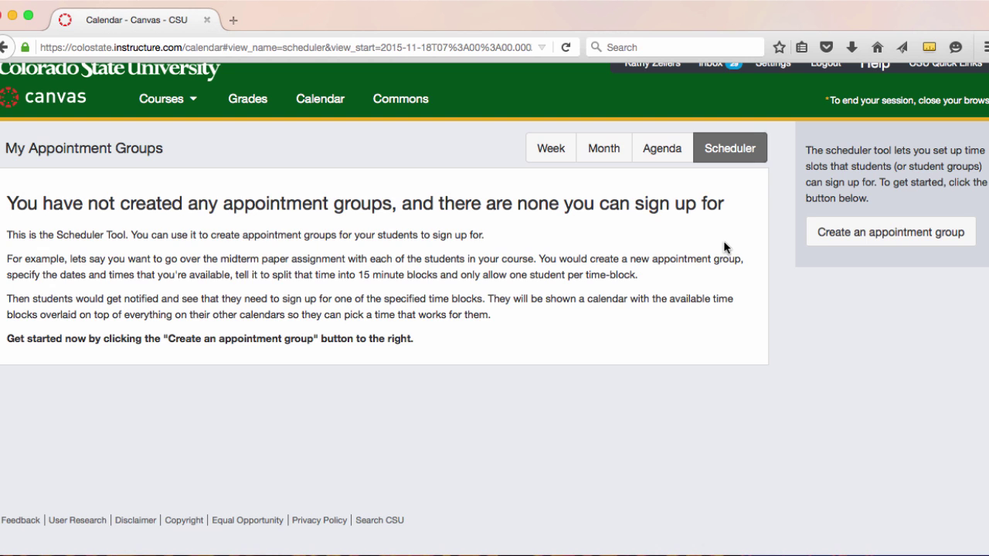
left_click(604, 149)
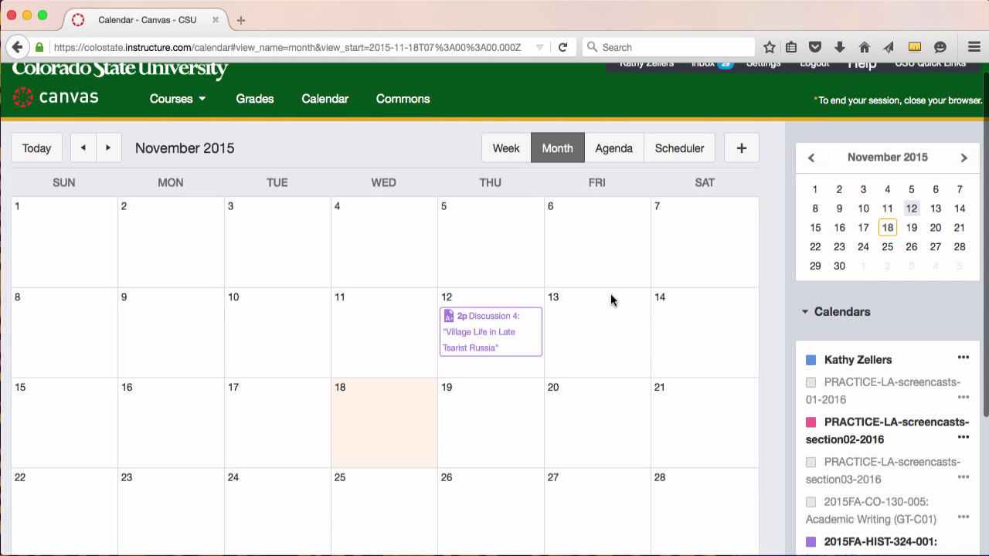
Step: Hide the personal calendar and 2015FA-HIST-324-001: Imperial Russia, leaving only the section02-2016 practice calendar on
scroll(615, 300, "down", 1)
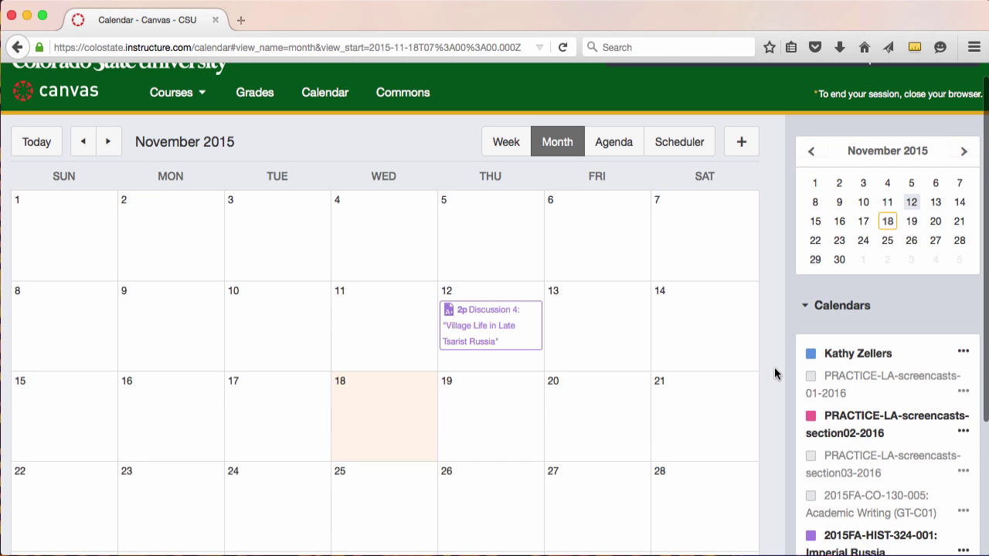
scroll(611, 301, "up", 1)
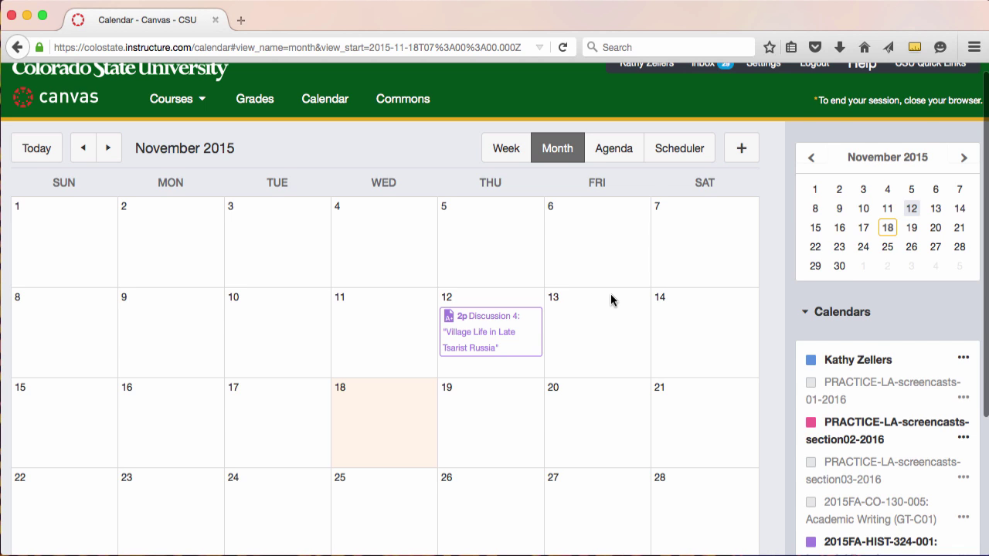
scroll(776, 374, "down", 2)
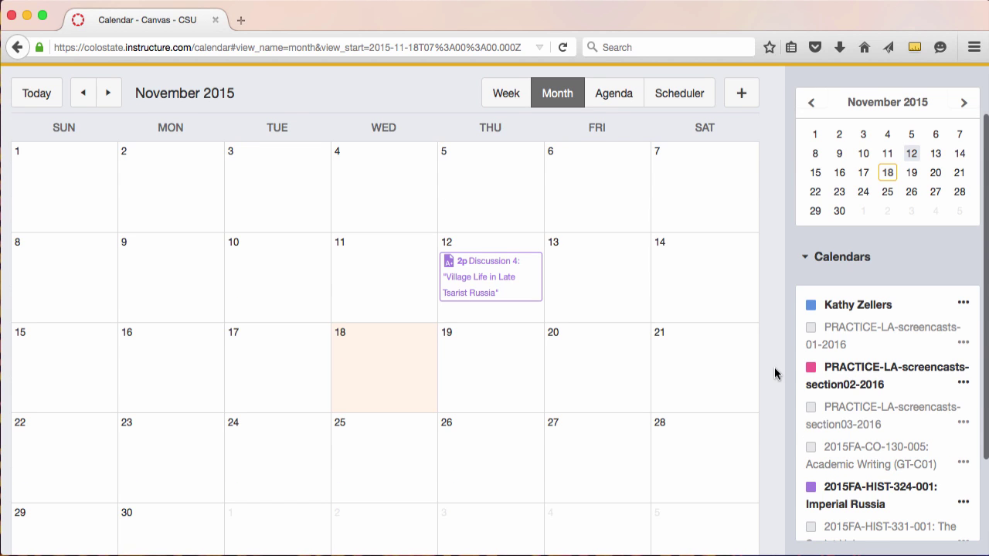
left_click(810, 306)
left_click(811, 487)
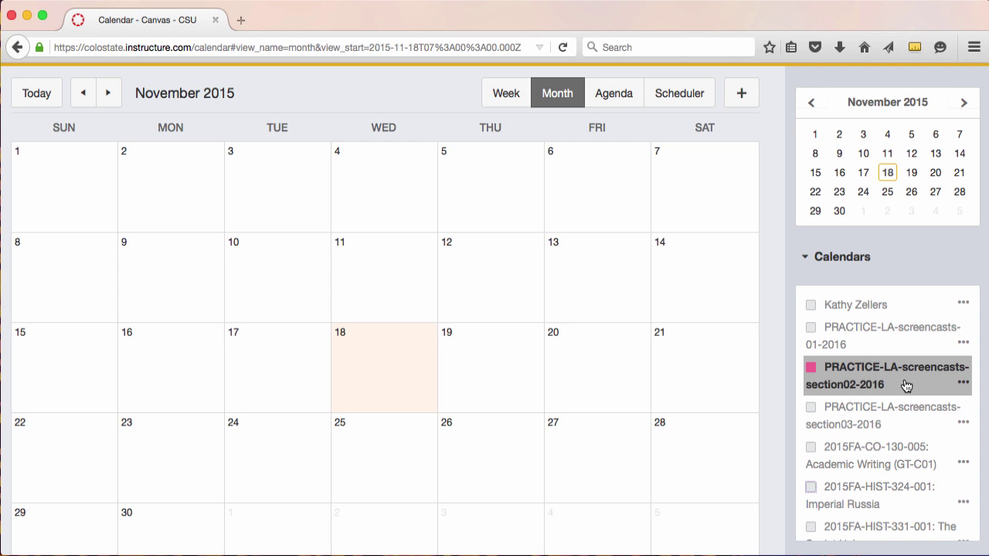
Step: Advance the month calendar from November 2015 to January 2016
scroll(907, 386, "up", 1)
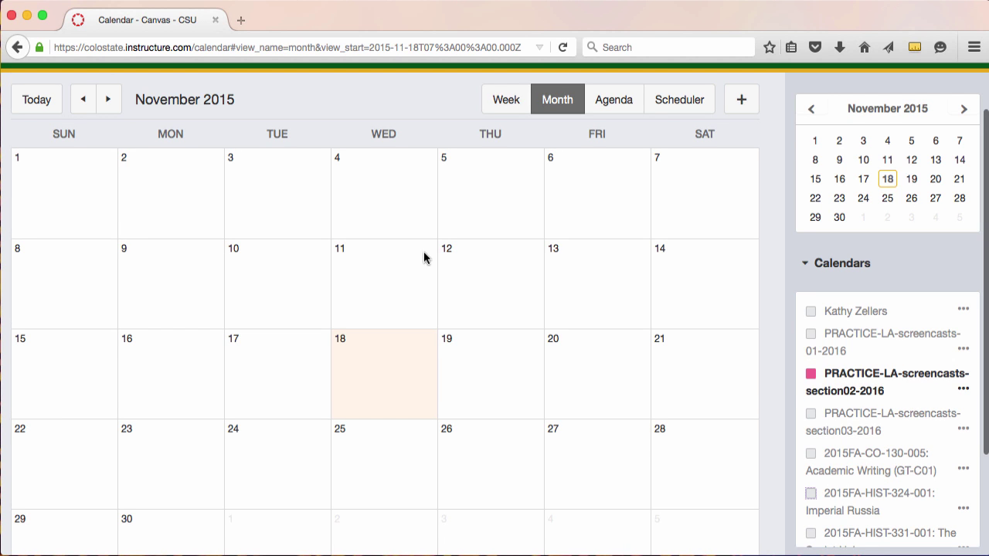
left_click(108, 101)
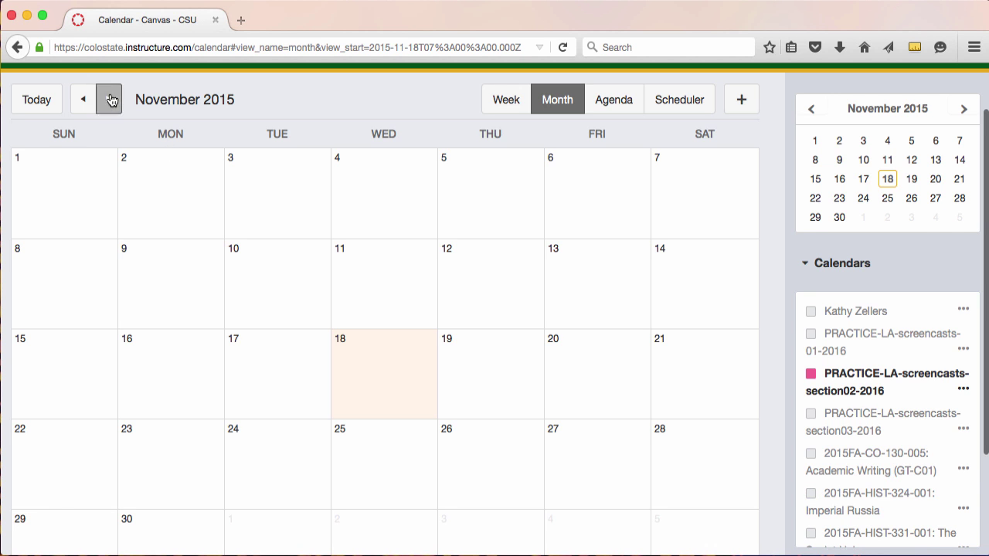
left_click(108, 101)
scroll(252, 289, "down", 3)
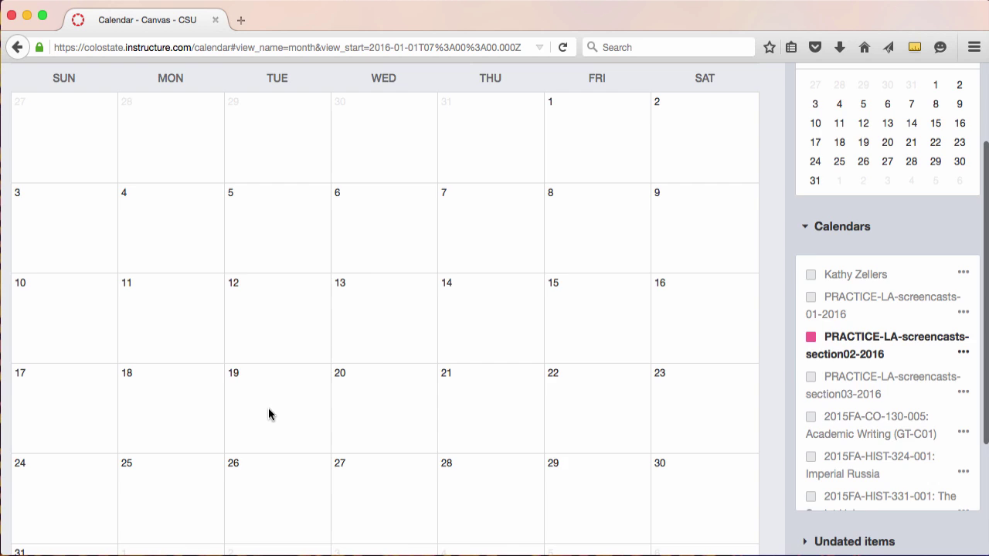
Step: Start a new event on January 19, 2016, check its assignment form, and title the event "First Day of Class"
left_click(268, 408)
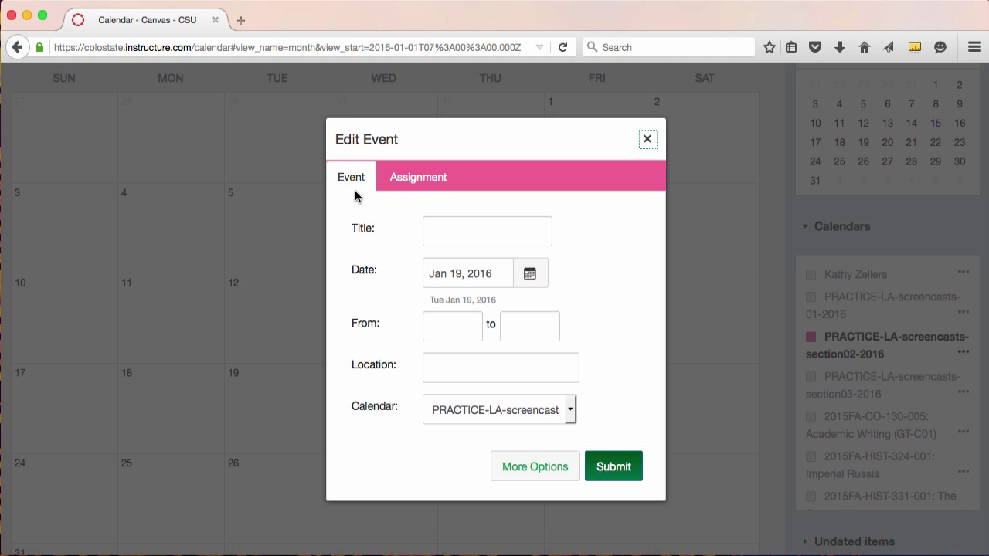
left_click(419, 181)
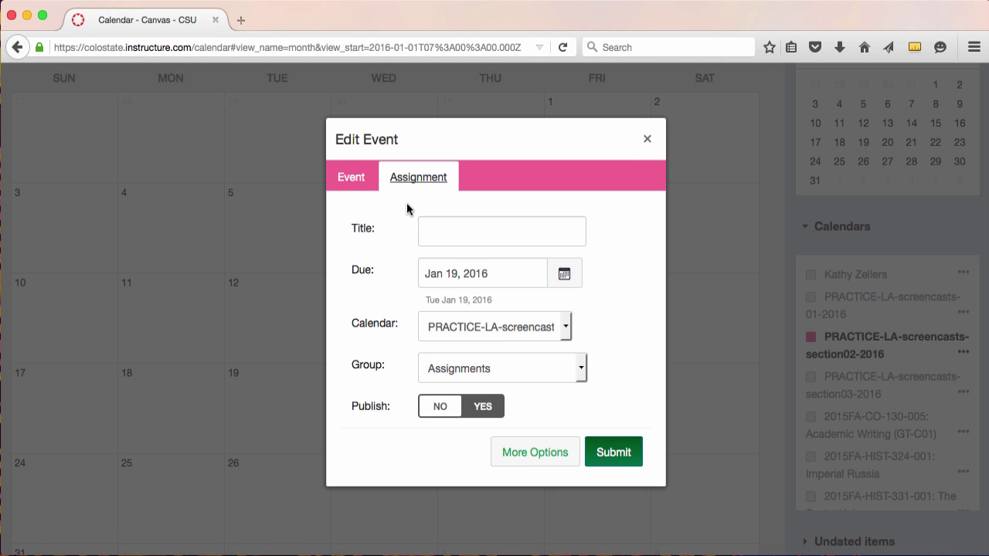
left_click(350, 178)
left_click(449, 237)
type("First")
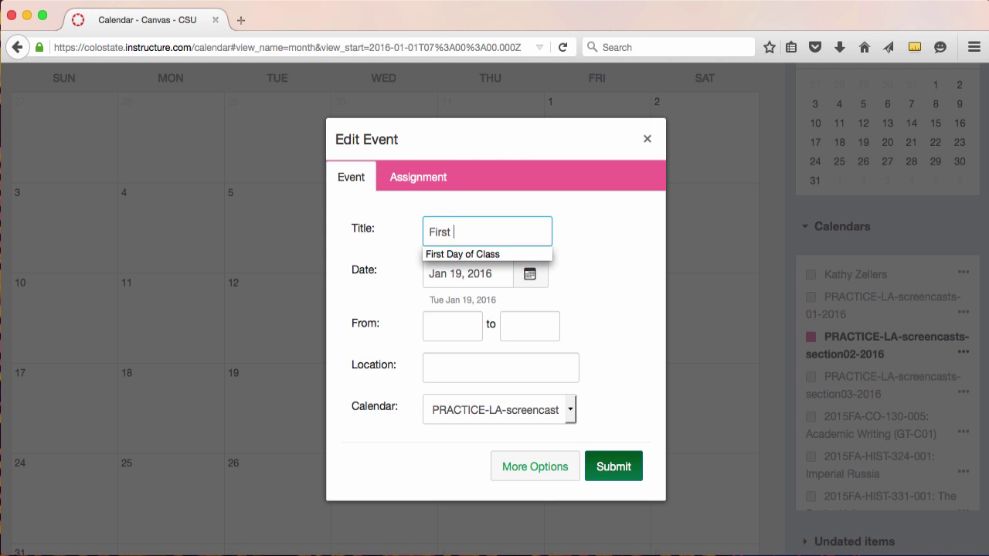
type(" d")
left_click(463, 254)
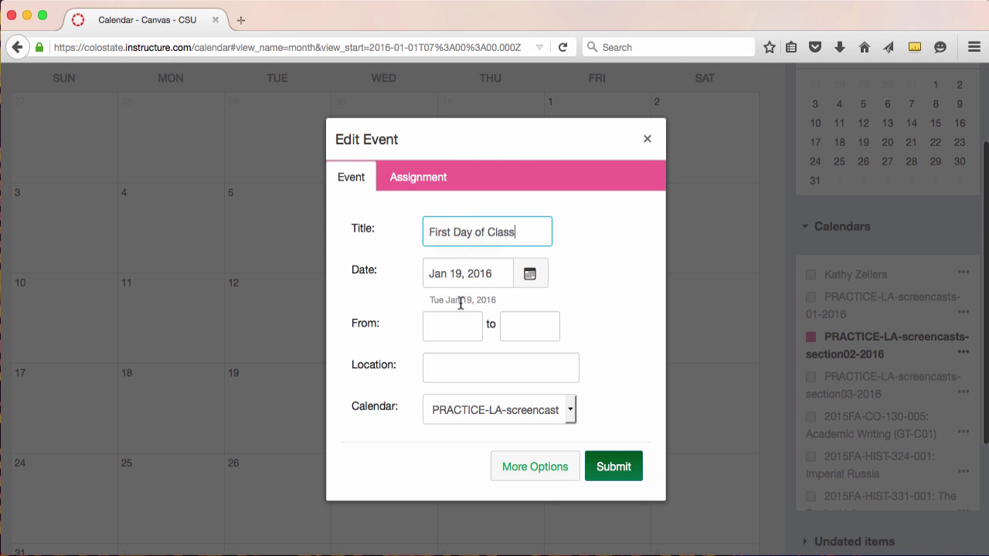
Step: Set the First Day of Class event to run from 11:00am to 12:00pm
left_click(454, 328)
type("11")
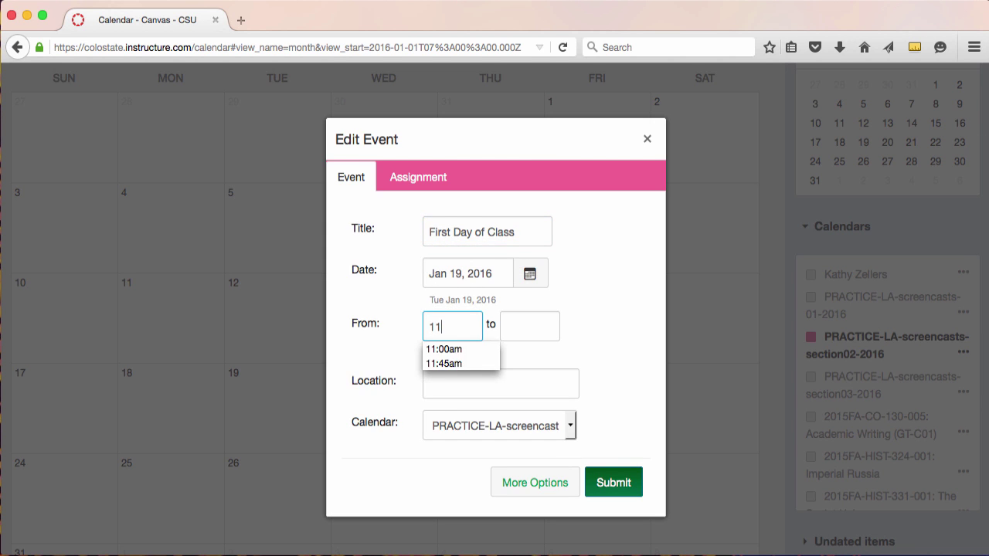
left_click(454, 347)
left_click(513, 323)
type("12")
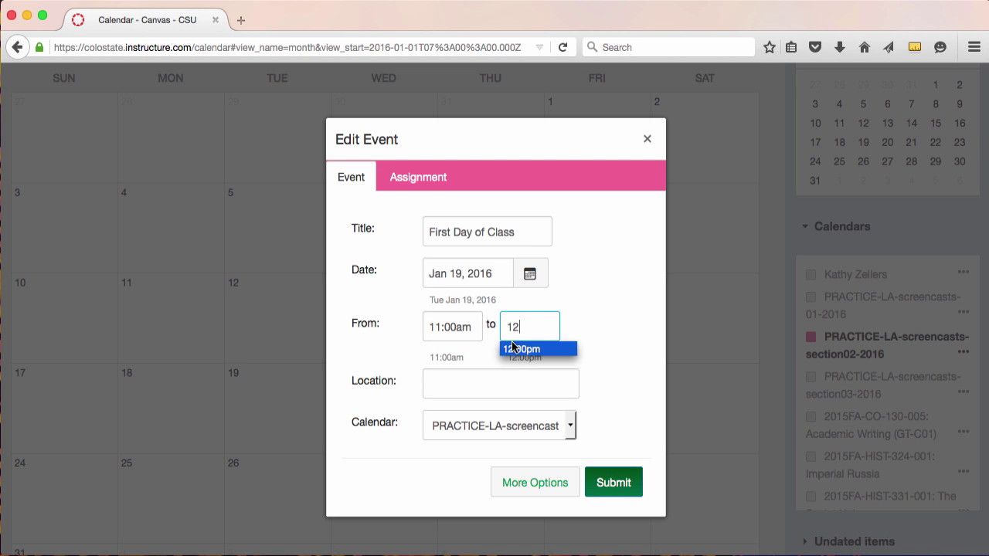
left_click(516, 349)
Step: Set the event's location to Clark C-143 and check the available calendar choices
left_click(476, 384)
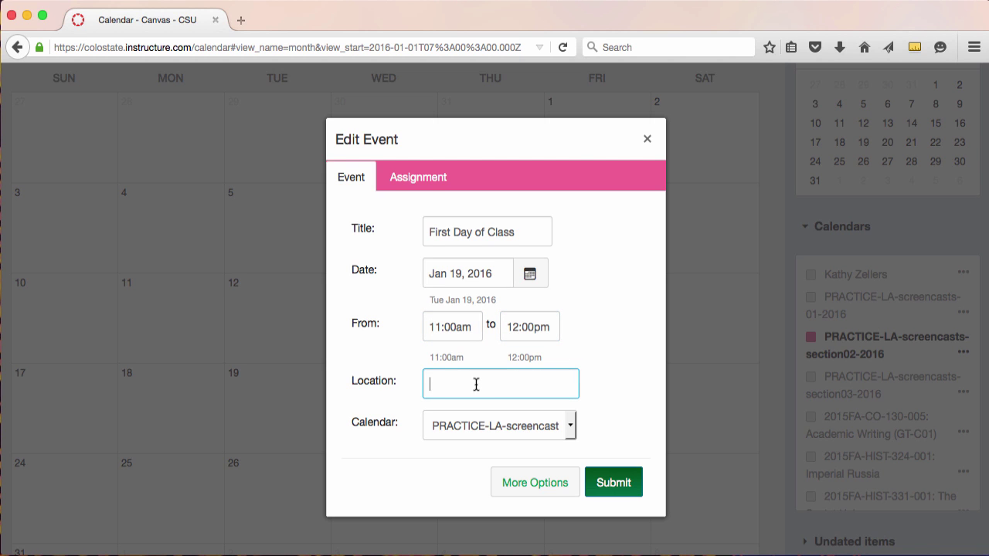
type("C")
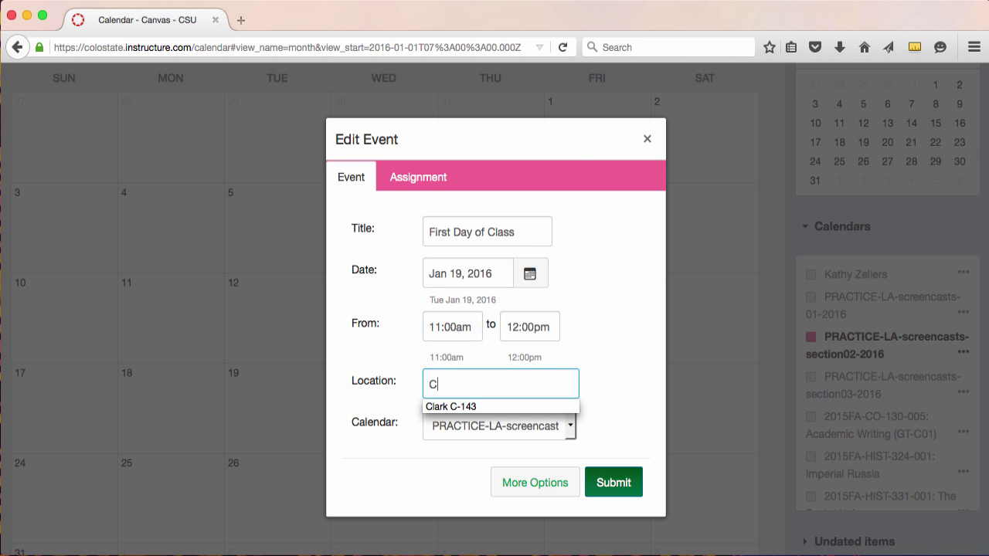
left_click(457, 408)
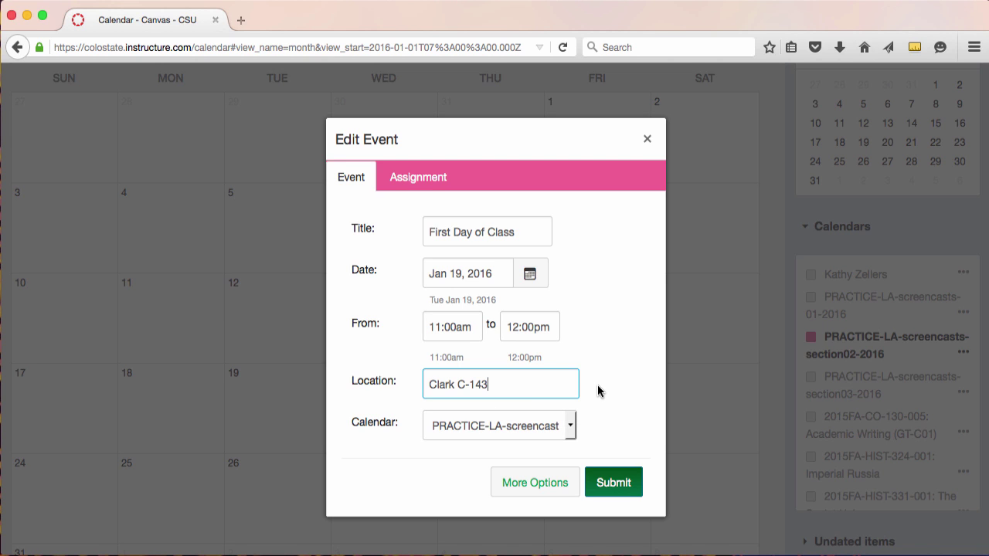
left_click(571, 430)
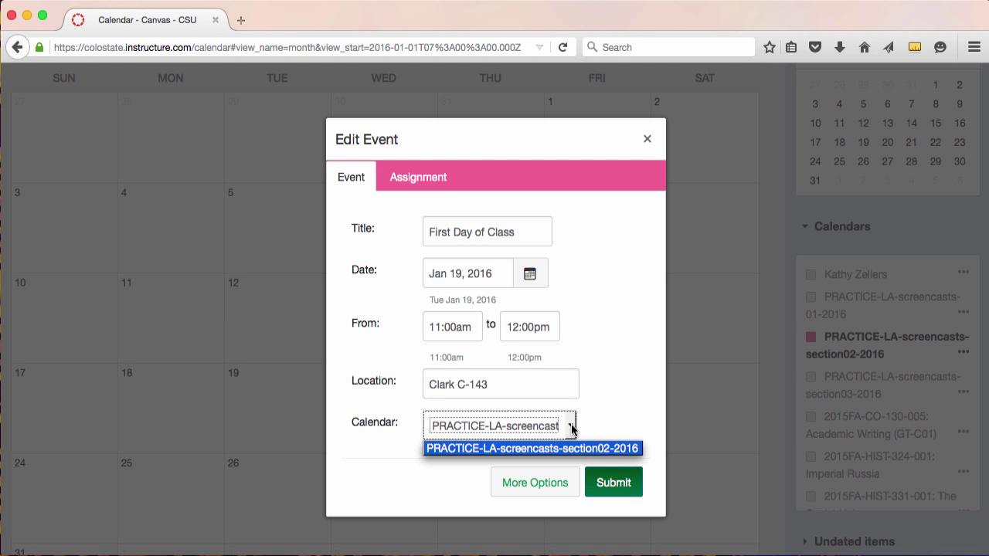
left_click(611, 416)
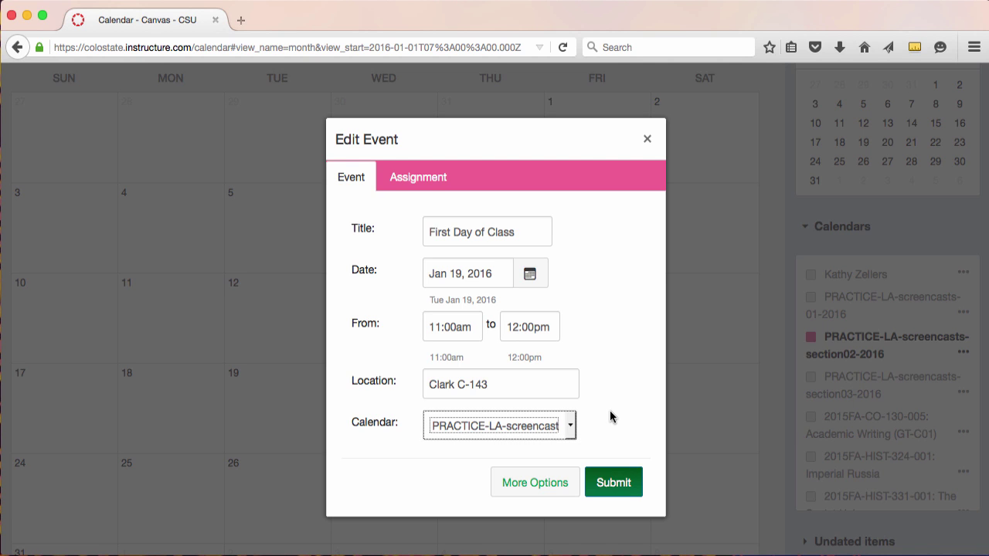
Step: Open the event's additional options page and create the First Day of Class event from there
left_click(554, 485)
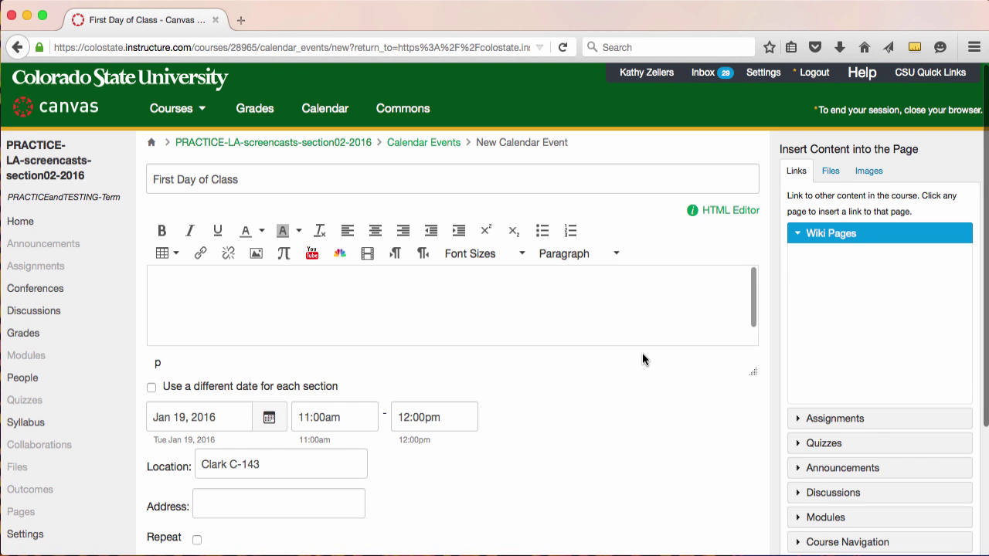
scroll(642, 361, "down", 3)
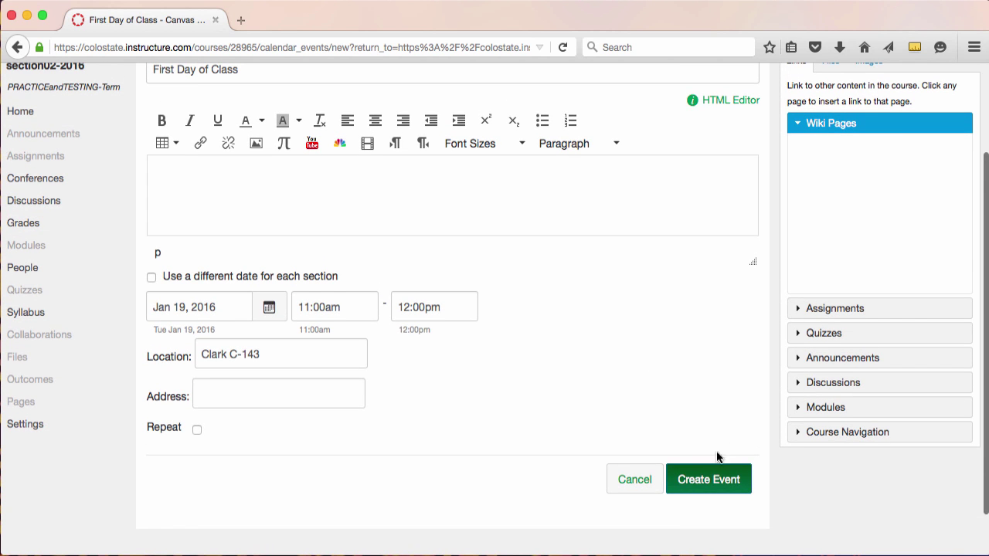
left_click(704, 479)
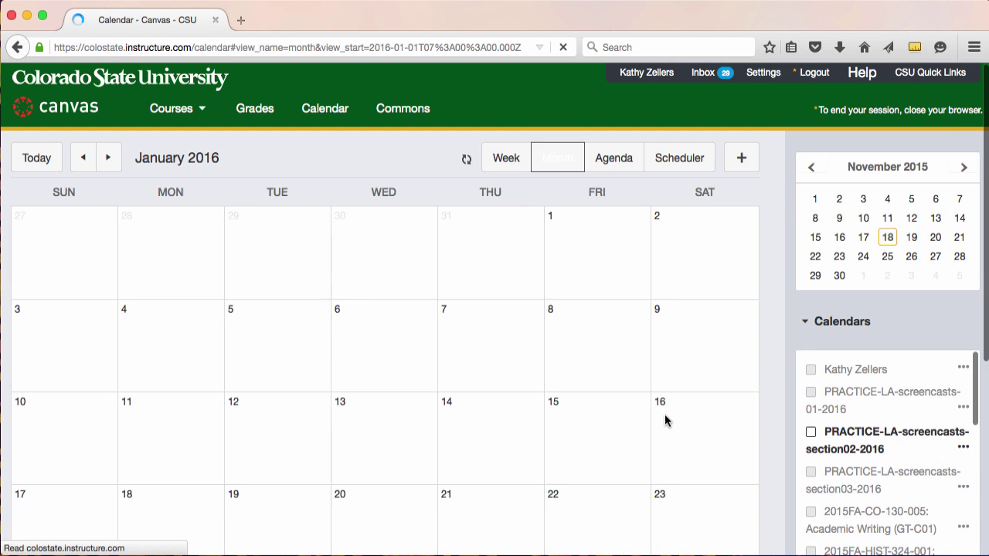
Step: Start a new assignment on January 20, 2016 and title it "Inclass Writing #1"
scroll(581, 427, "down", 4)
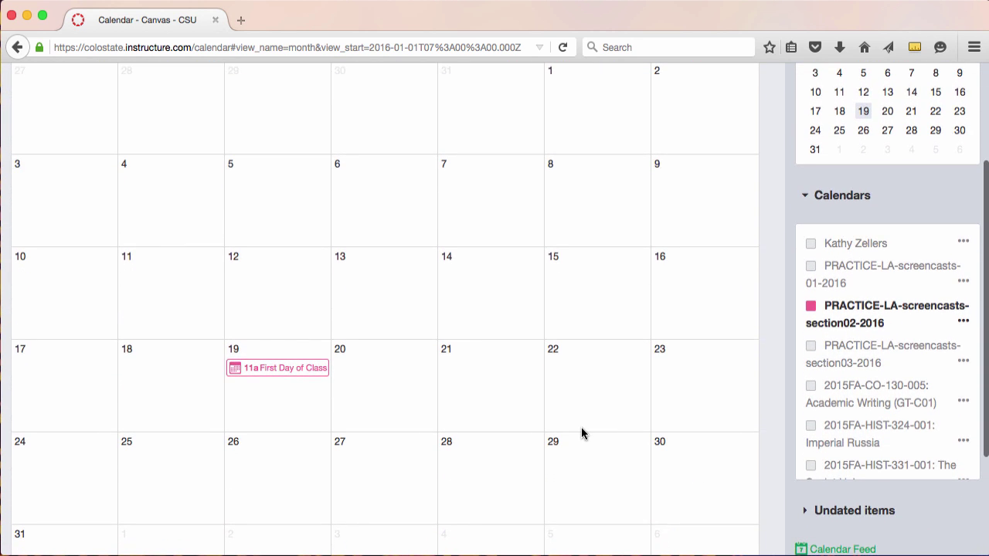
scroll(581, 433, "down", 1)
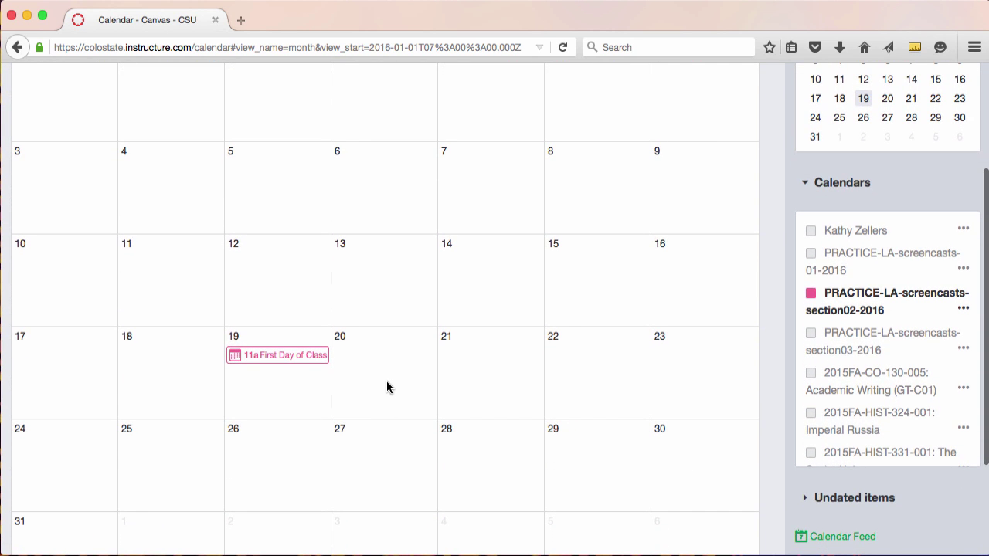
scroll(387, 386, "up", 2)
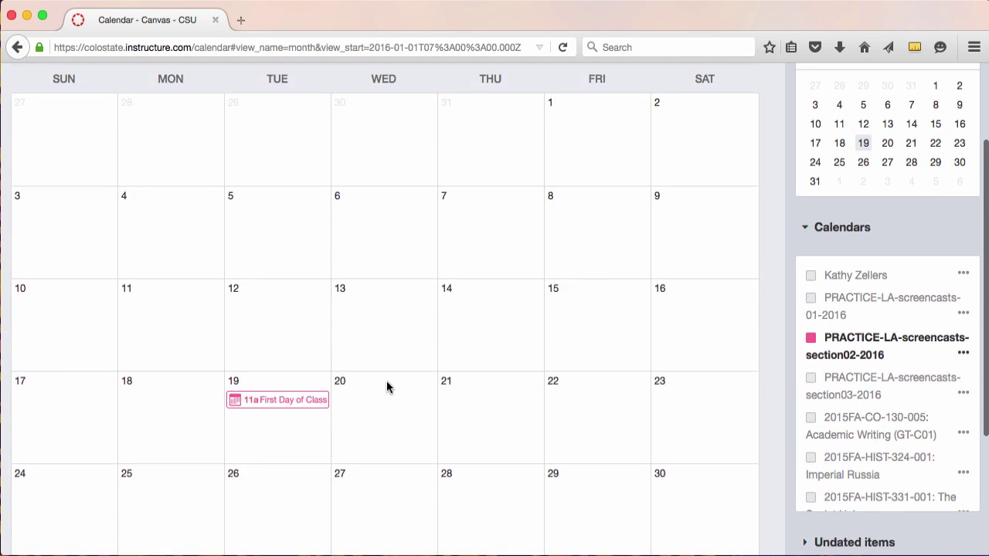
left_click(387, 383)
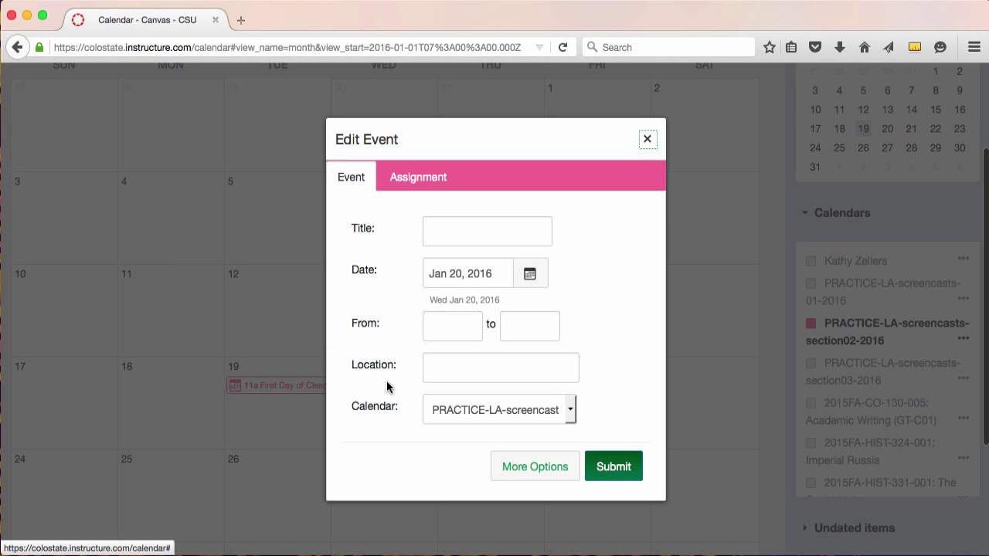
left_click(405, 185)
left_click(450, 231)
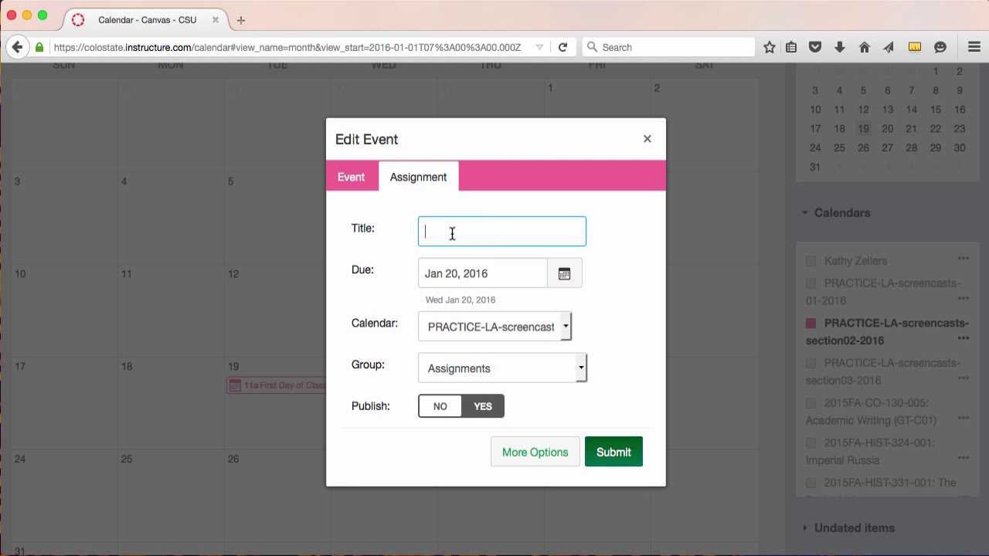
type("I")
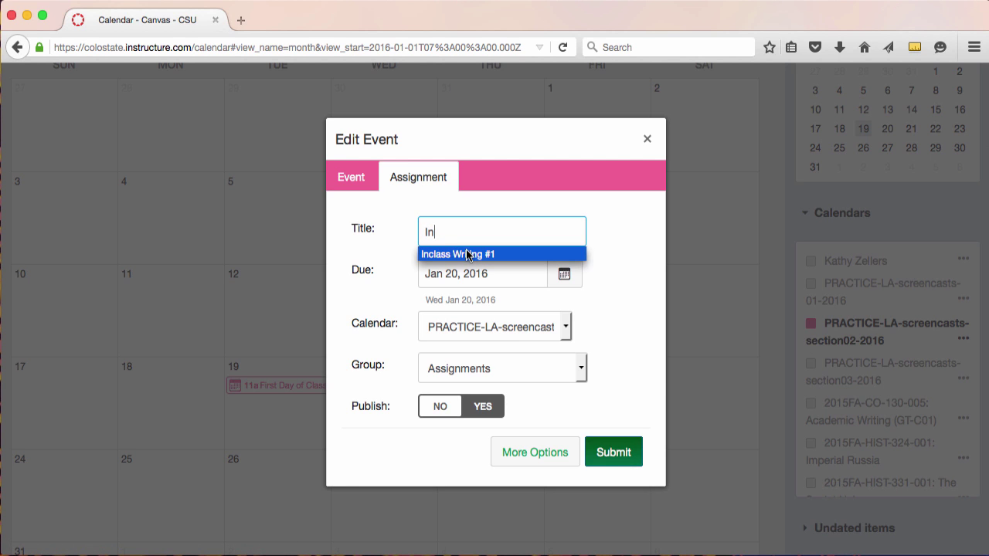
type("n")
left_click(468, 255)
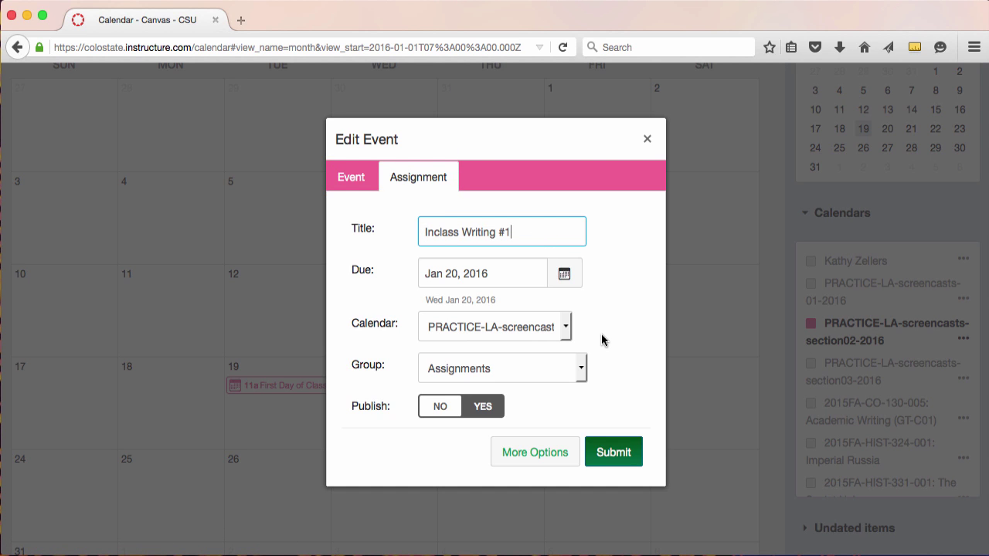
Step: Examine the assignment's due date picker and its calendar and group choices, keeping January 20, 2016 as the due date
left_click(564, 275)
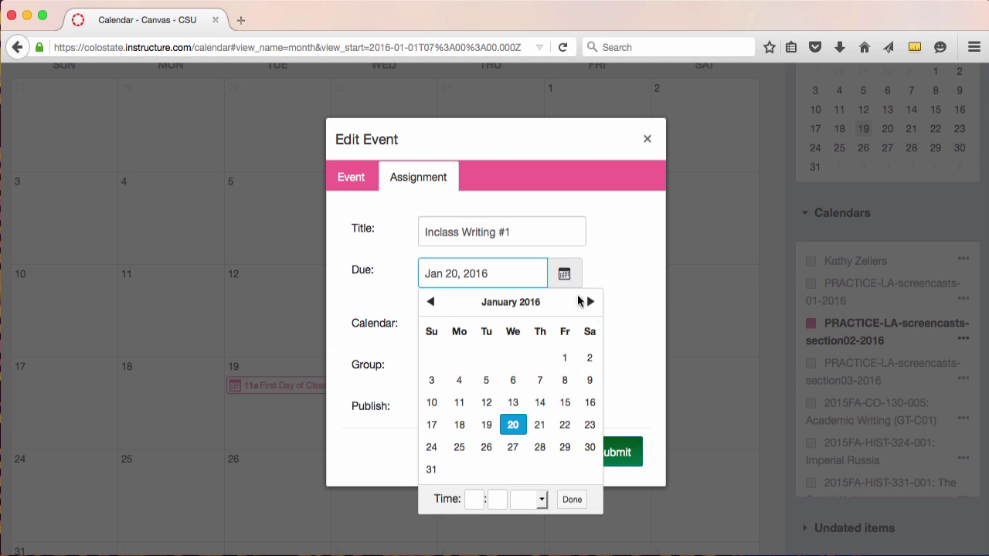
left_click(513, 425)
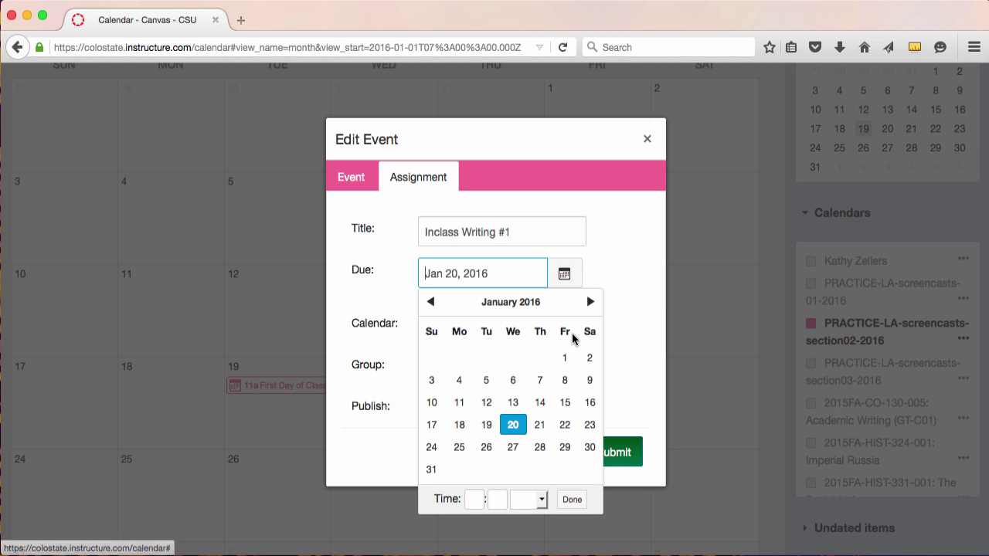
left_click(630, 325)
left_click(565, 328)
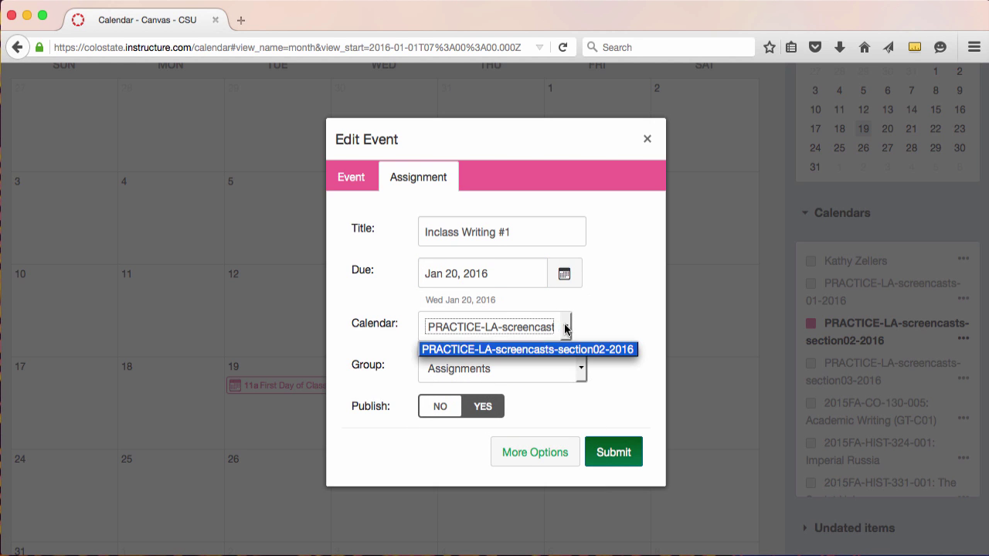
left_click(562, 350)
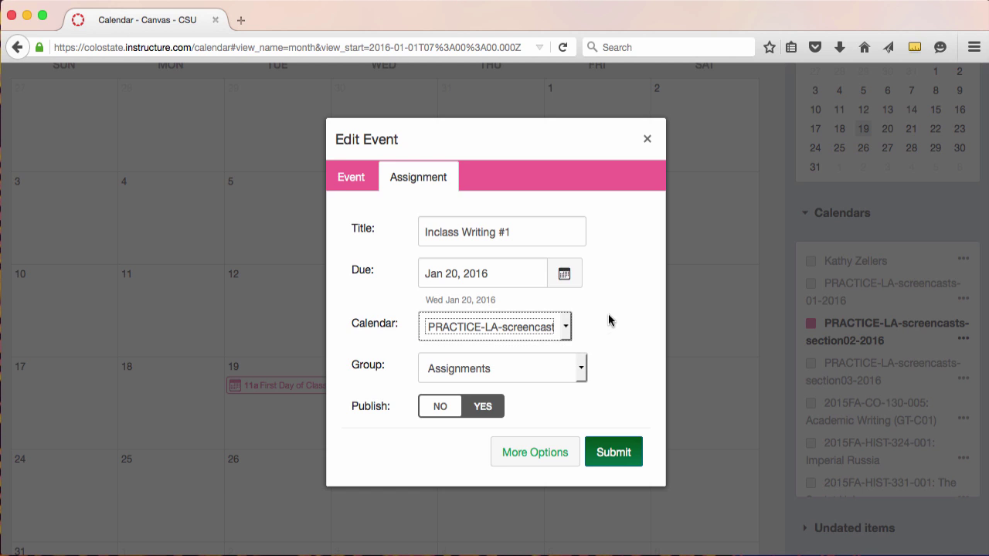
left_click(584, 374)
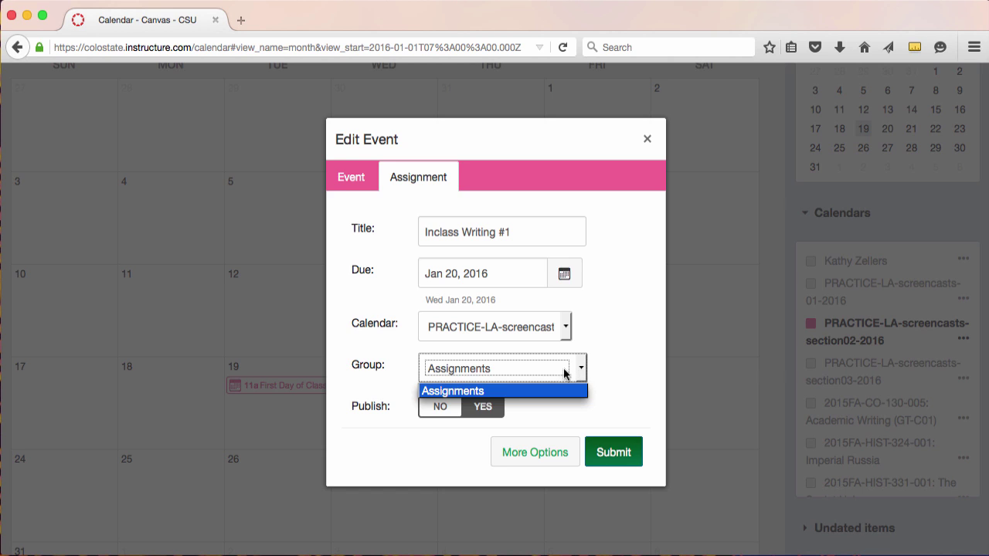
left_click(622, 382)
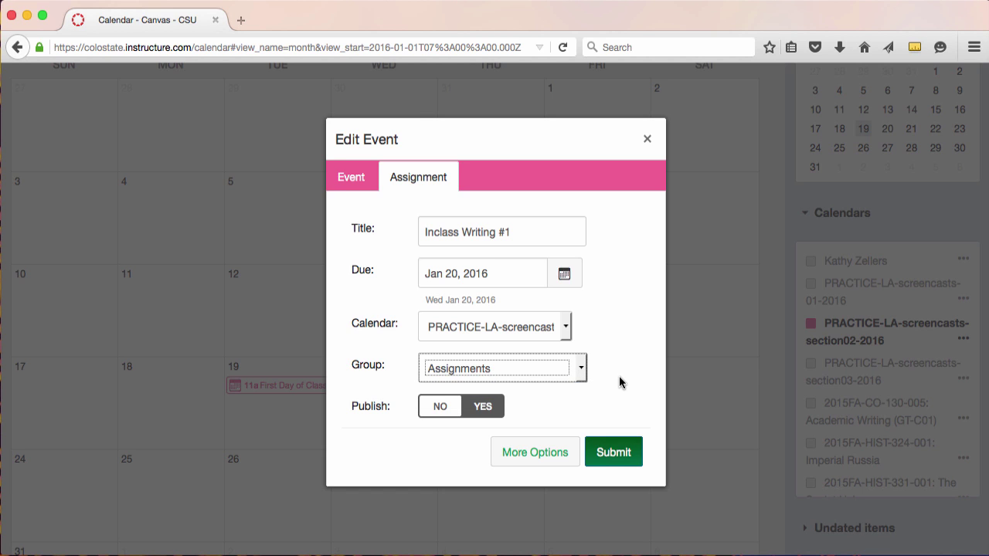
Step: Open the full settings of Inclass Writing #1, review them, save the assignment, and return to the January 2016 calendar
left_click(515, 431)
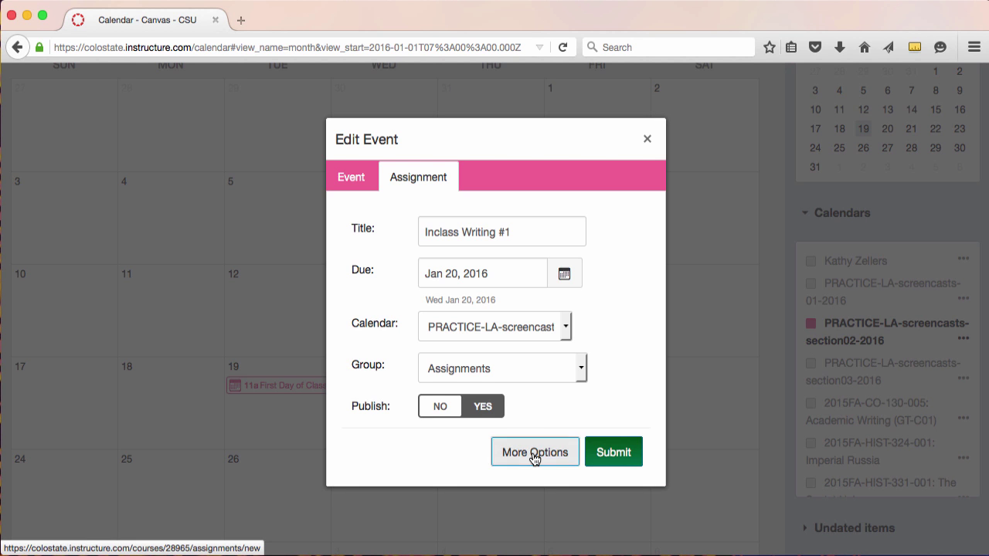
left_click(534, 457)
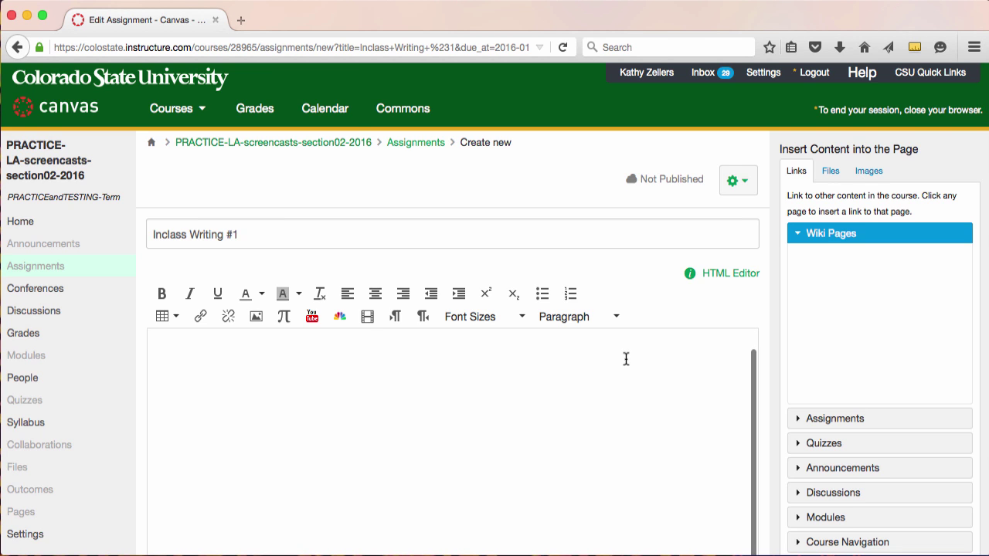
scroll(654, 367, "down", 20)
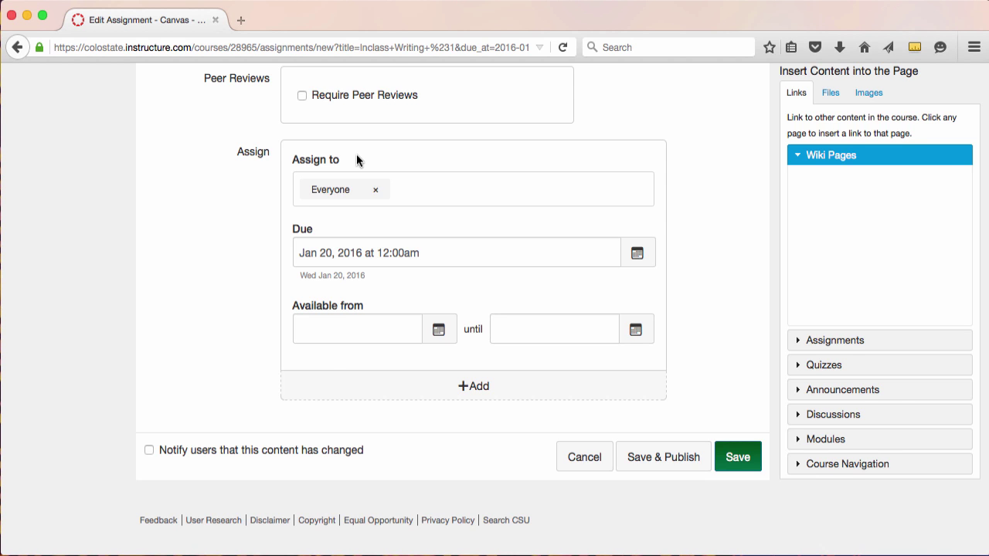
key("super+Left")
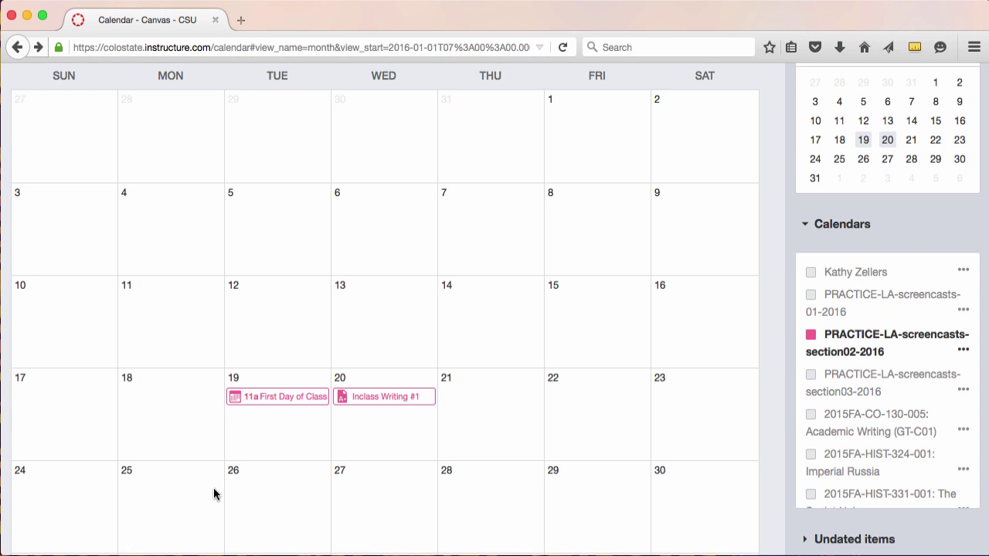
Step: Add an assignment titled "Homework #1" due January 25, 2016 to the section02-2016 practice calendar
left_click(176, 500)
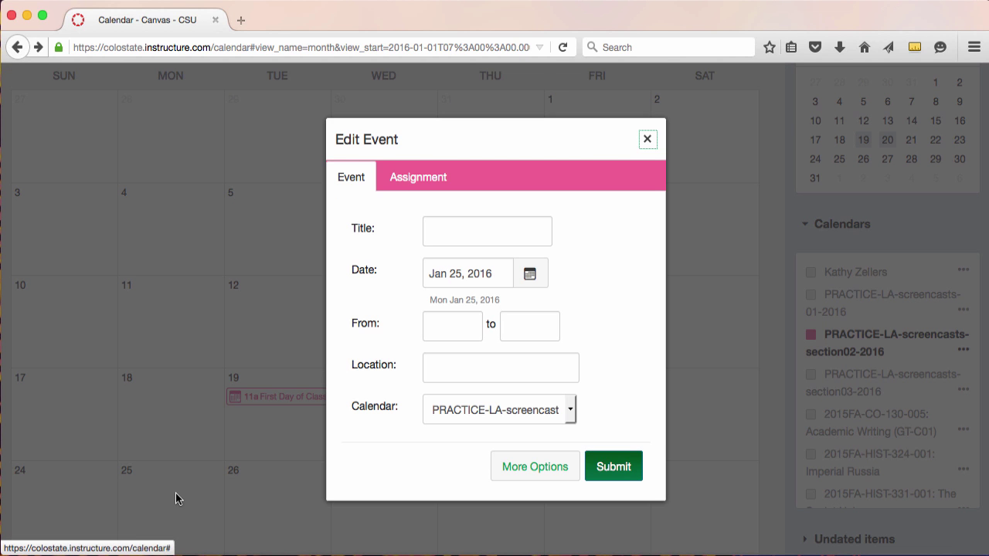
left_click(416, 183)
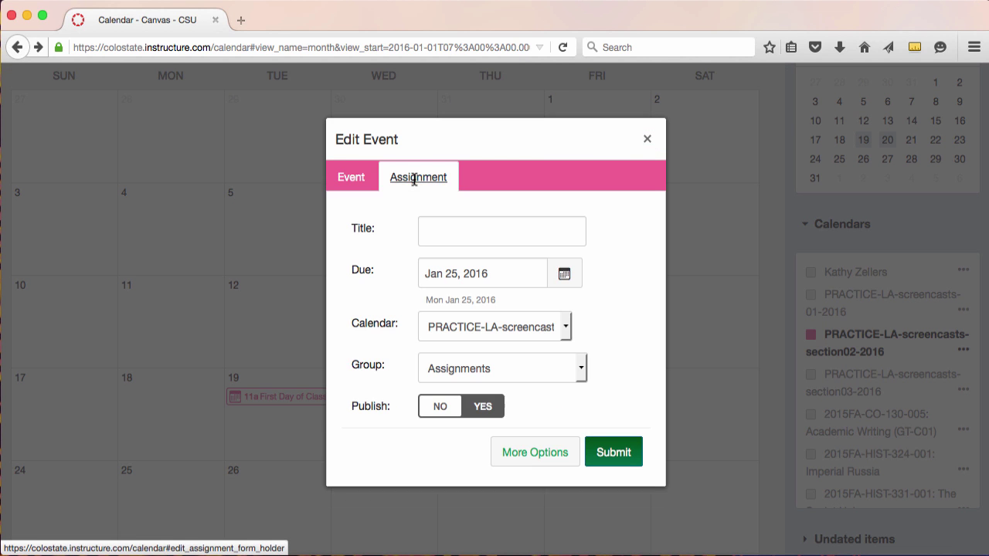
left_click(433, 226)
type("Hone")
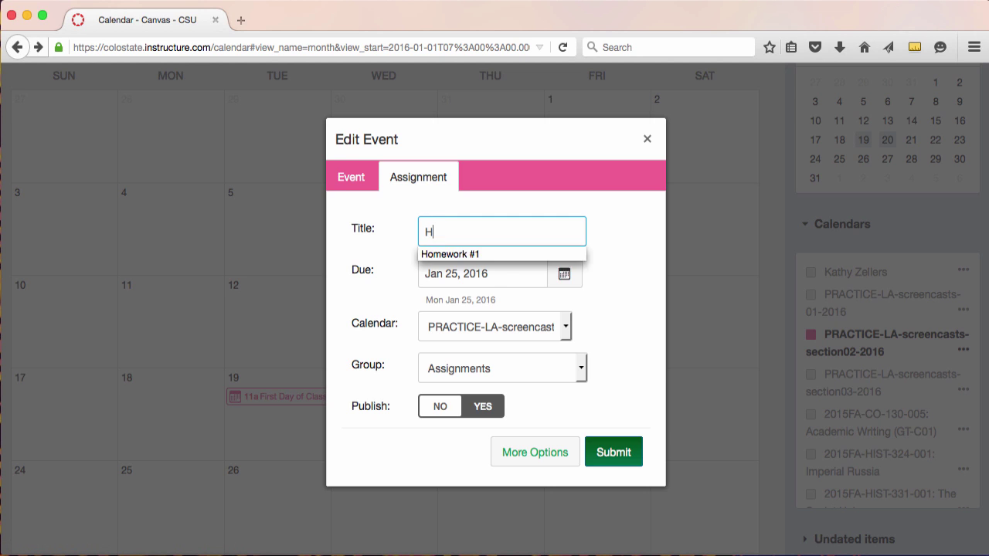
key("BackSpace")
key("BackSpace")
left_click(444, 253)
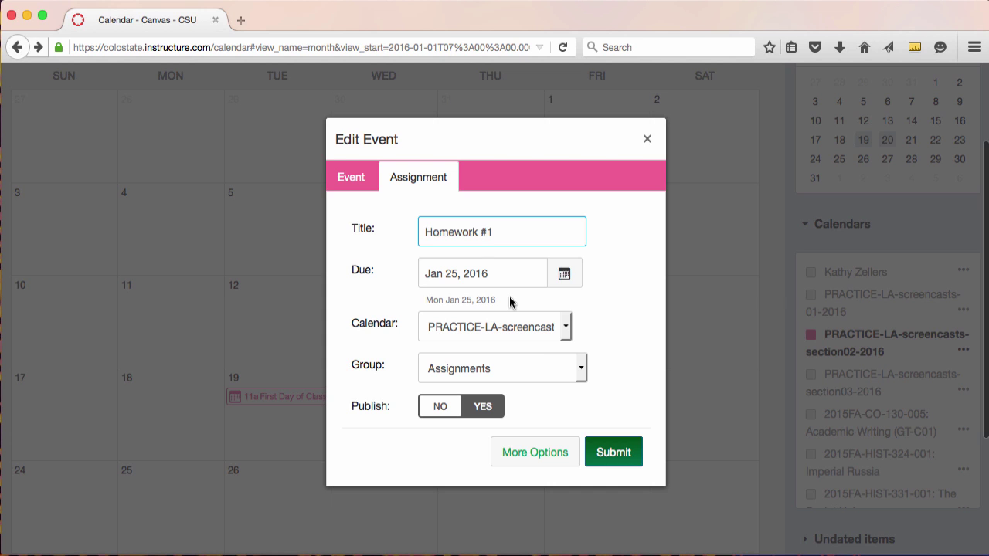
left_click(620, 456)
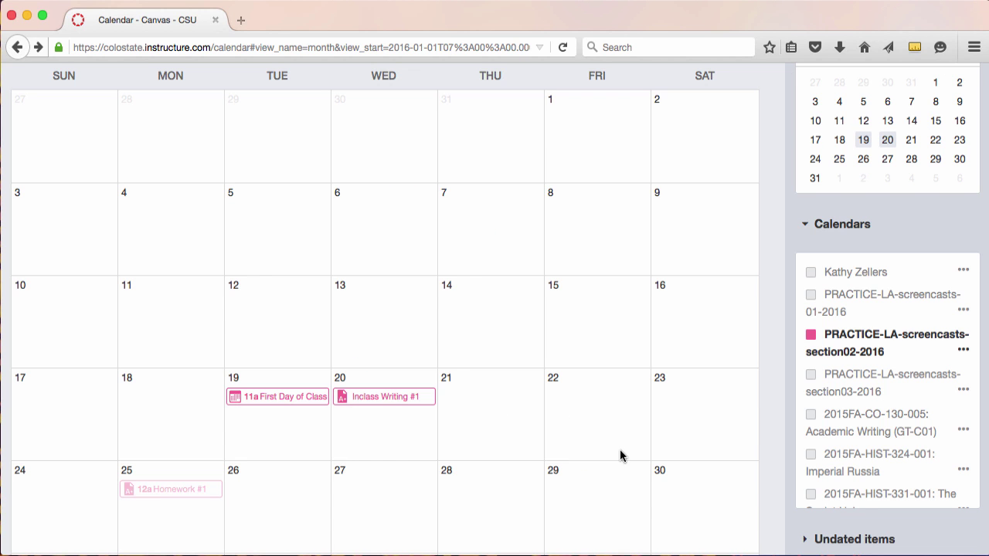
Step: Add an assignment titled "Draft Essay #1" due January 29, 2016 to the section02-2016 practice calendar
left_click(578, 488)
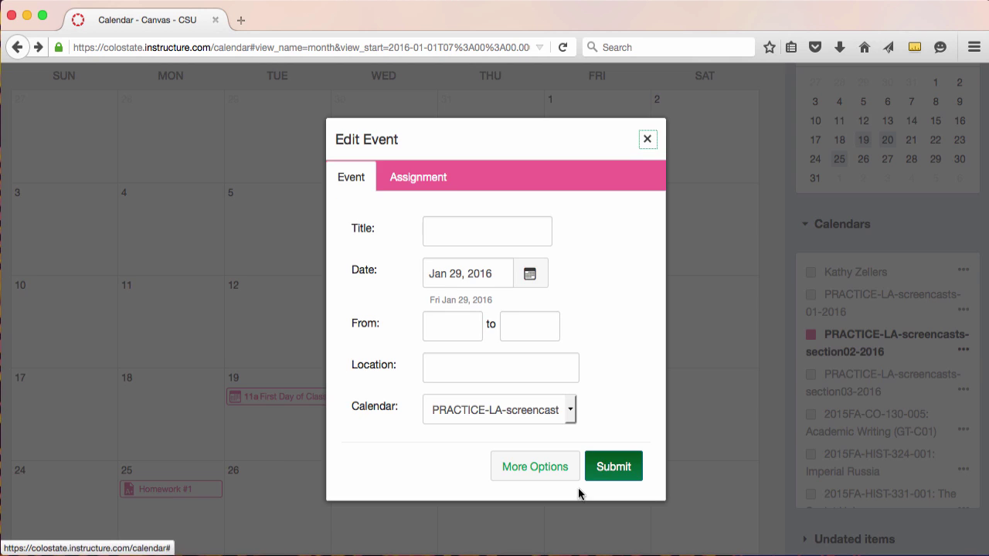
left_click(414, 176)
left_click(440, 221)
type("Ess")
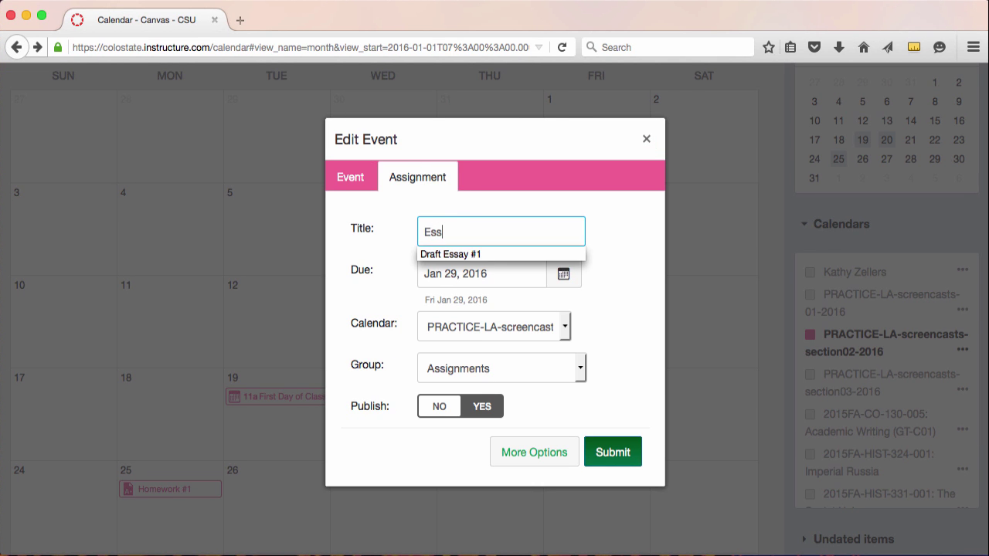
left_click(450, 254)
left_click(606, 450)
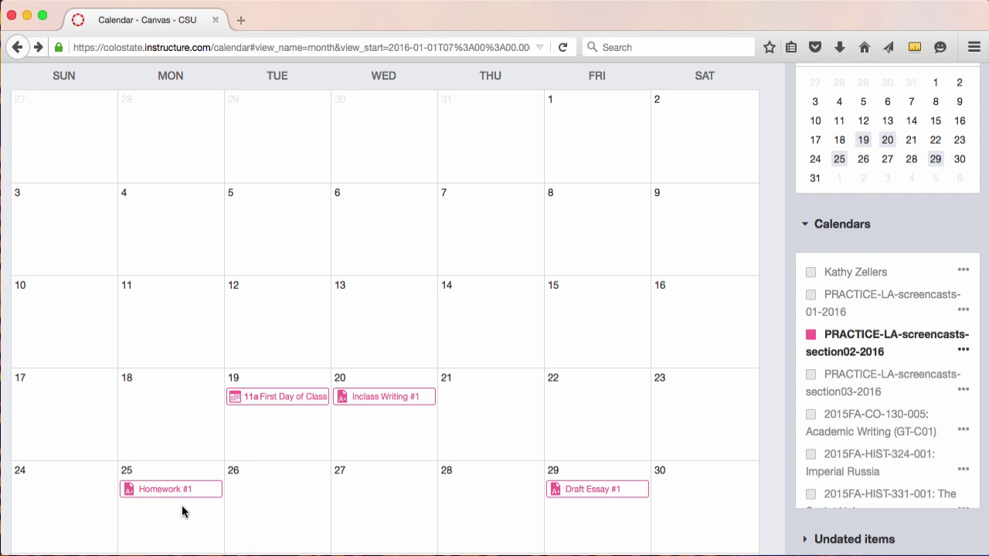
Step: Reschedule Homework #1 to January 27, 2016 and move Draft Essay #1 to February 10, 2016
left_click_drag(173, 488, 343, 484)
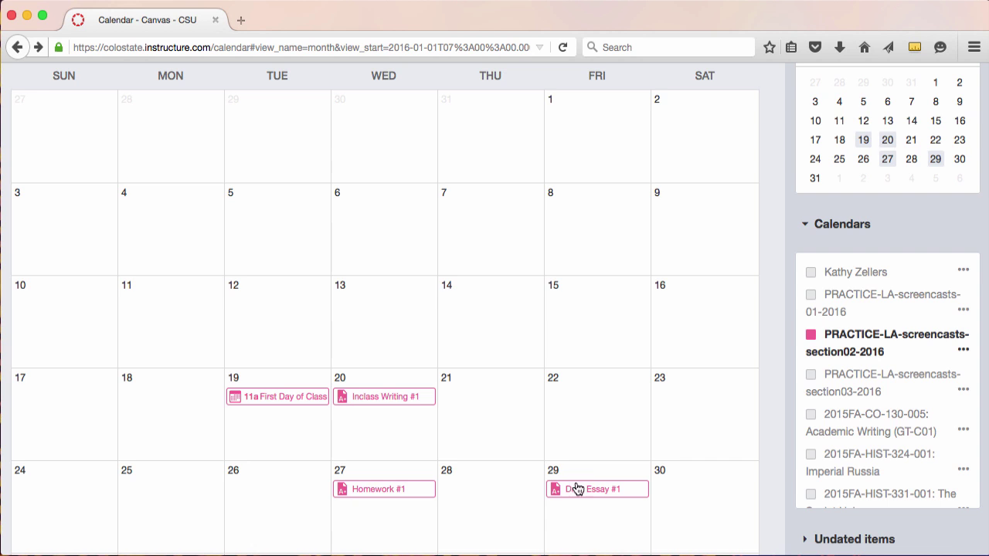
left_click_drag(578, 494, 545, 485)
scroll(671, 387, "up", 2)
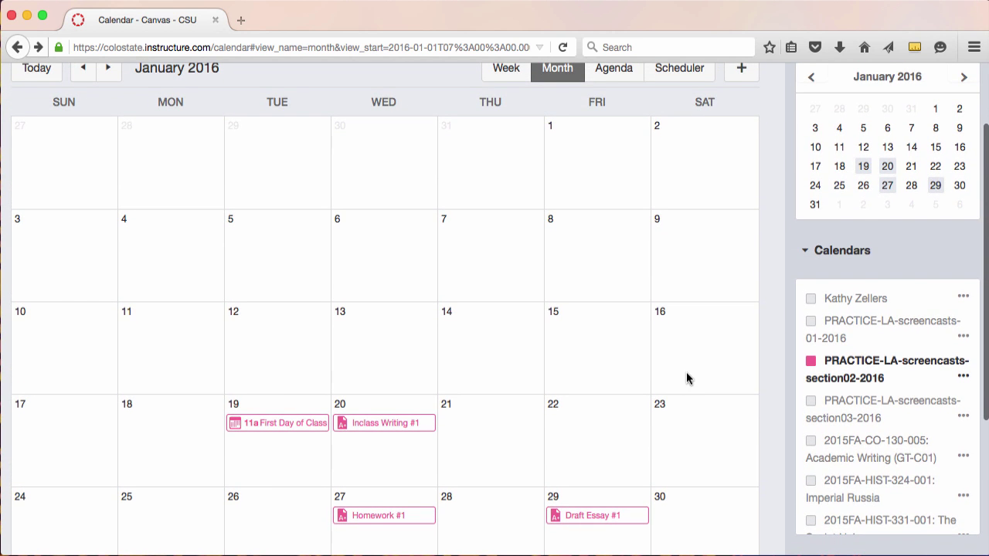
left_click(966, 79)
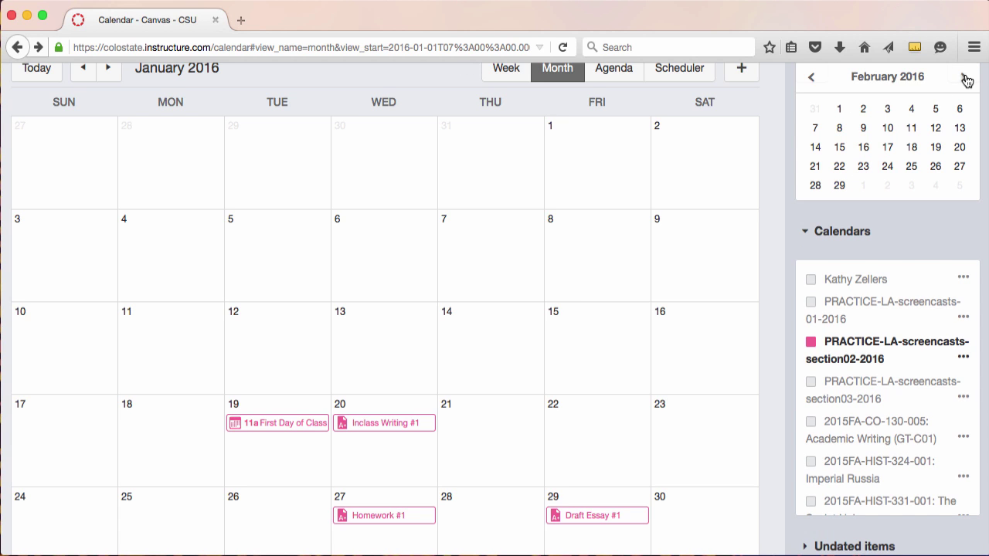
left_click_drag(608, 518, 890, 132)
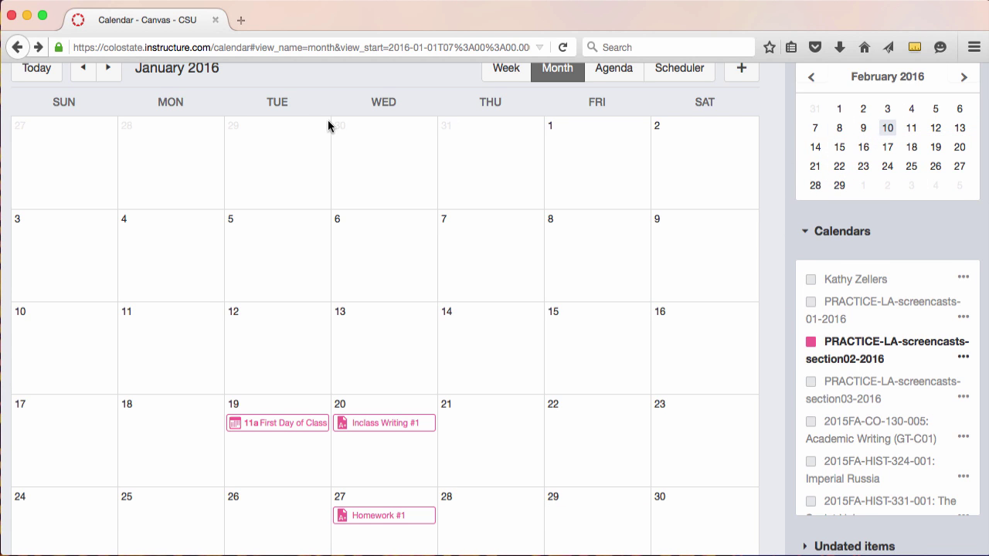
Step: Show February 2016, set the due date of Draft Essay #1 to Feb 3, 2016 11:59 pm, and submit the change
scroll(187, 106, "up", 2)
left_click(108, 87)
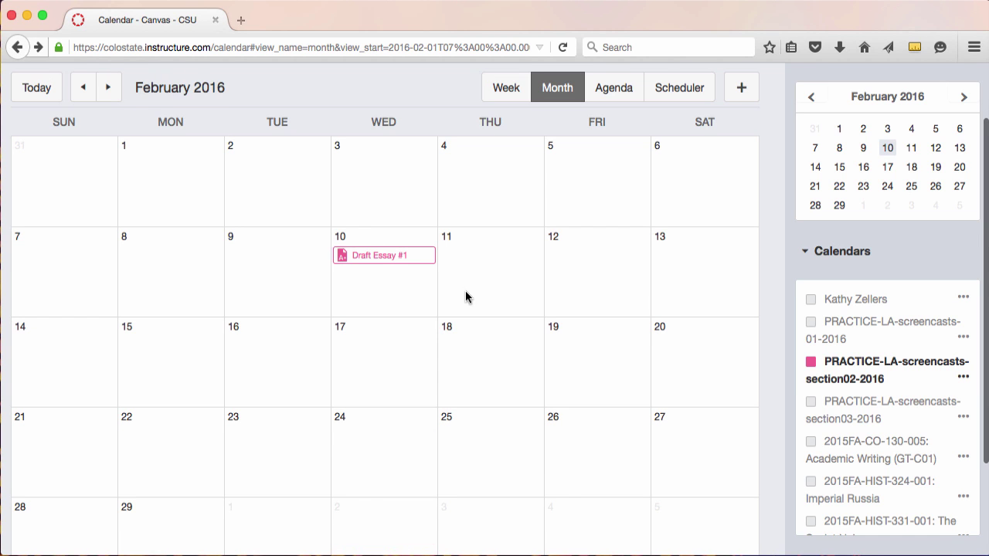
left_click(388, 258)
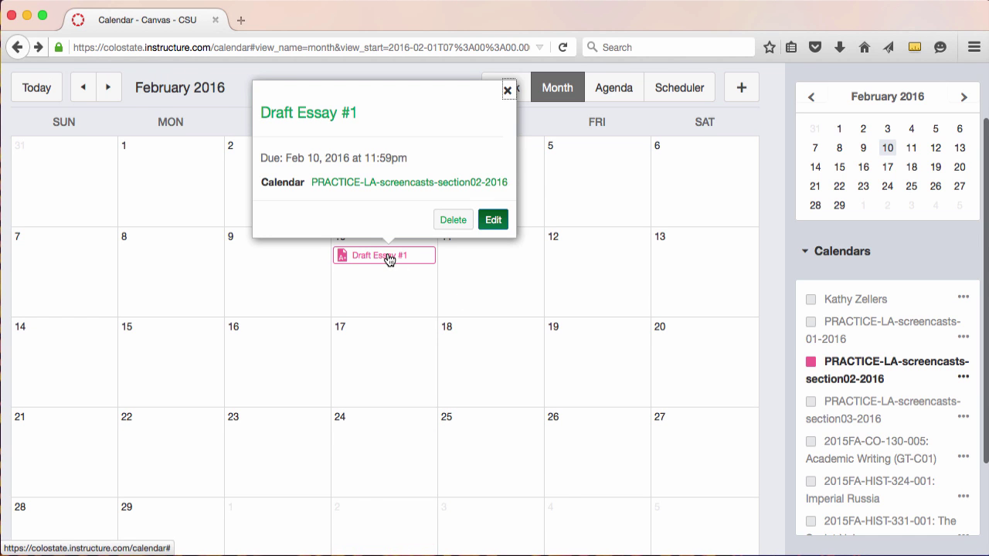
left_click(491, 221)
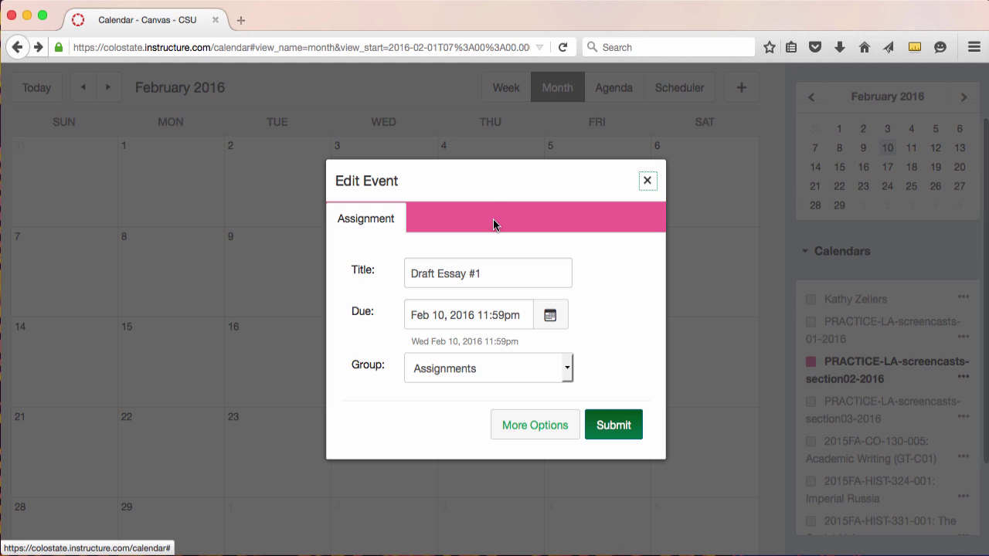
left_click(548, 317)
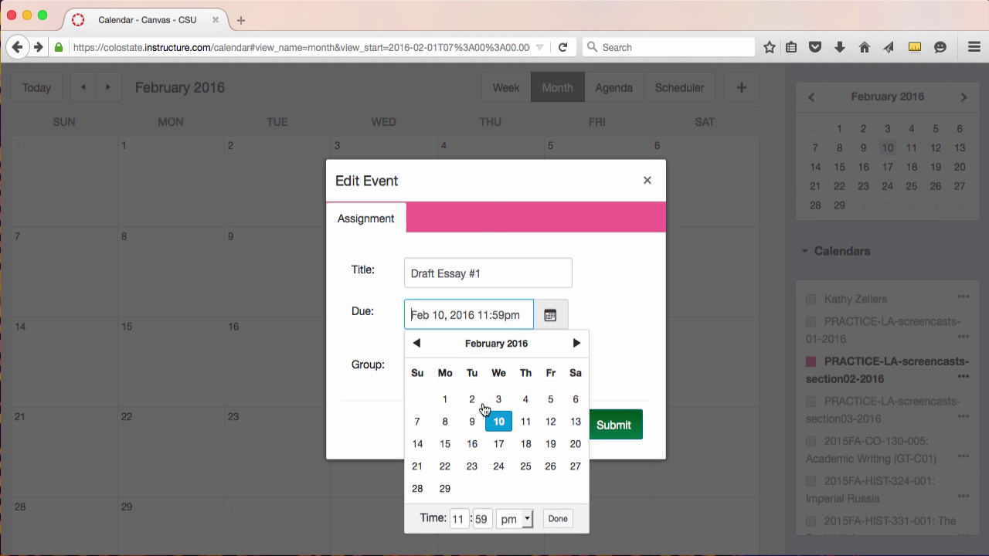
left_click(499, 400)
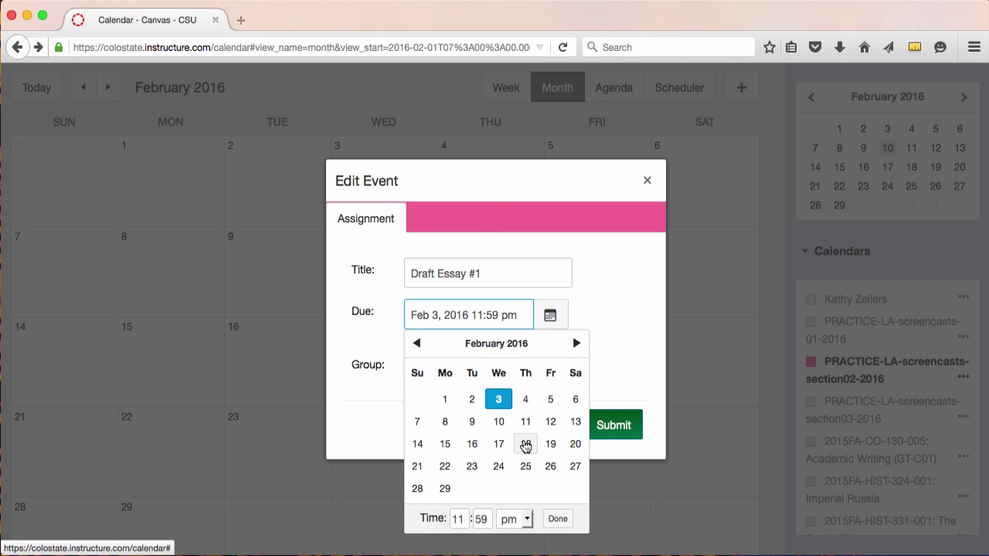
left_click(560, 521)
left_click(611, 425)
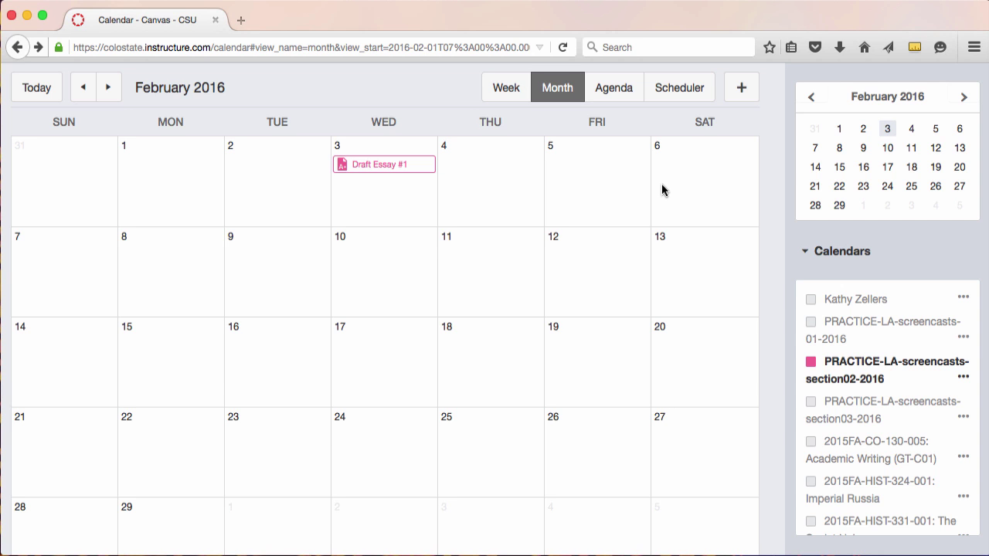
Step: Start a new appointment group in the Scheduler and name it "Mid-term Conferences"
left_click(690, 90)
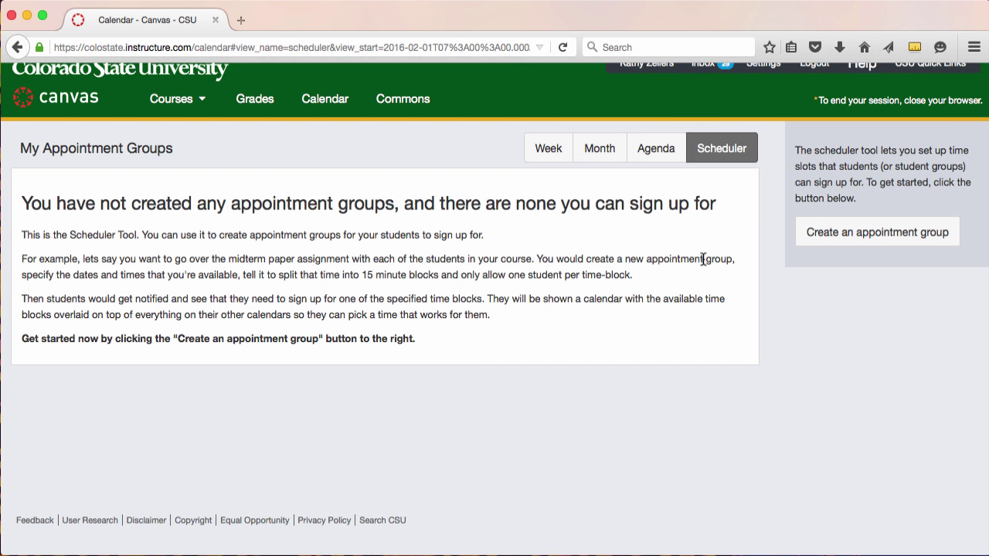
scroll(700, 262, "up", 1)
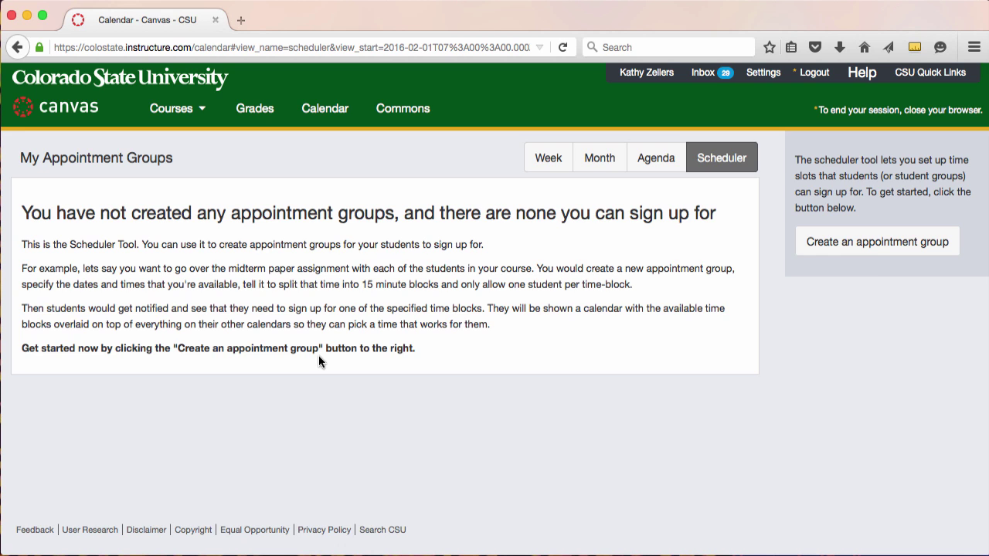
left_click(870, 240)
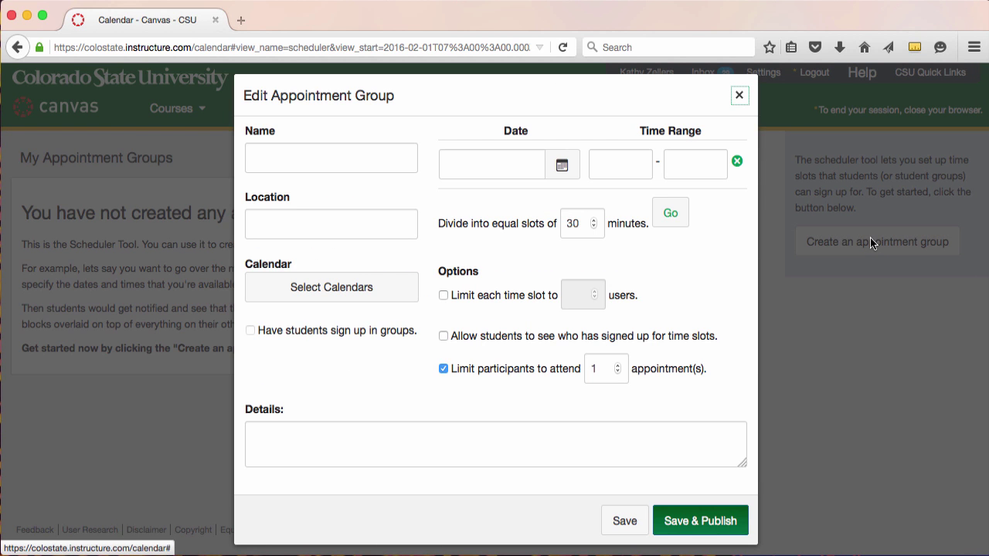
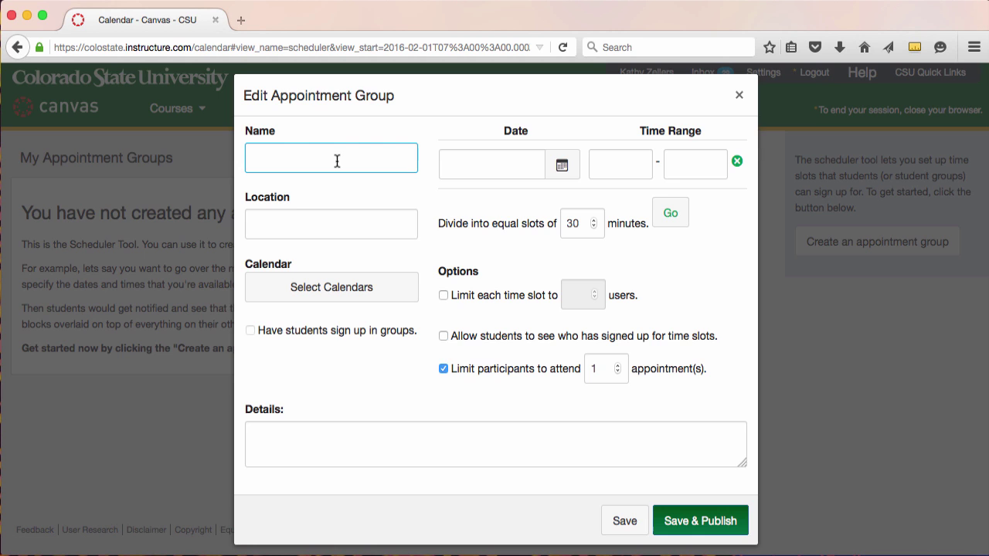
type("M")
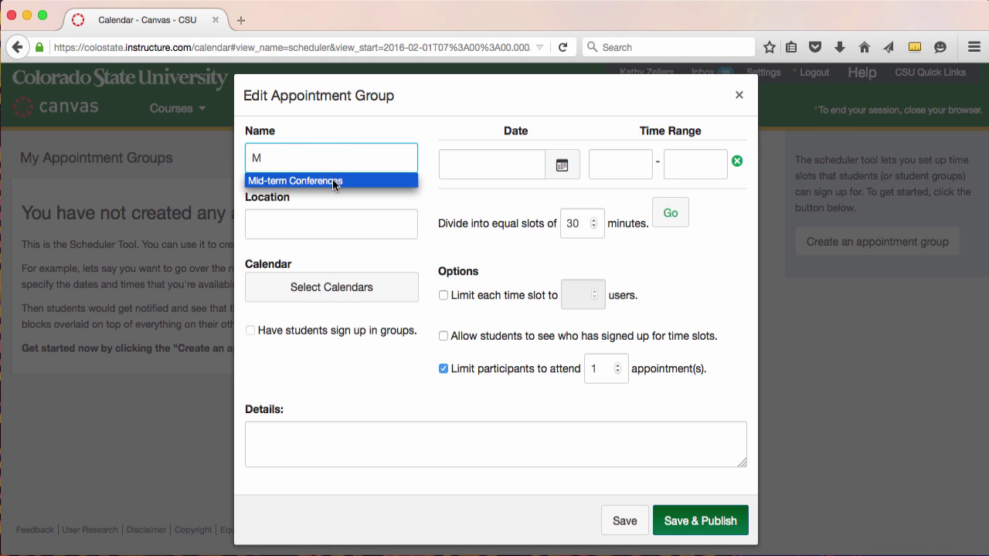
left_click(332, 179)
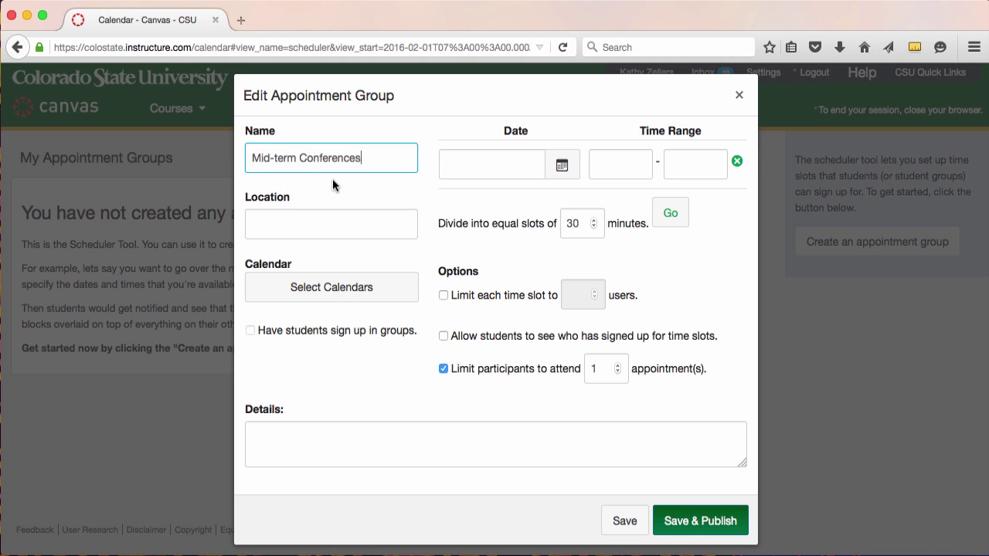
Step: Add Nov 25, 2015 and Nov 26, 2015 as the appointment group's dates
left_click(561, 165)
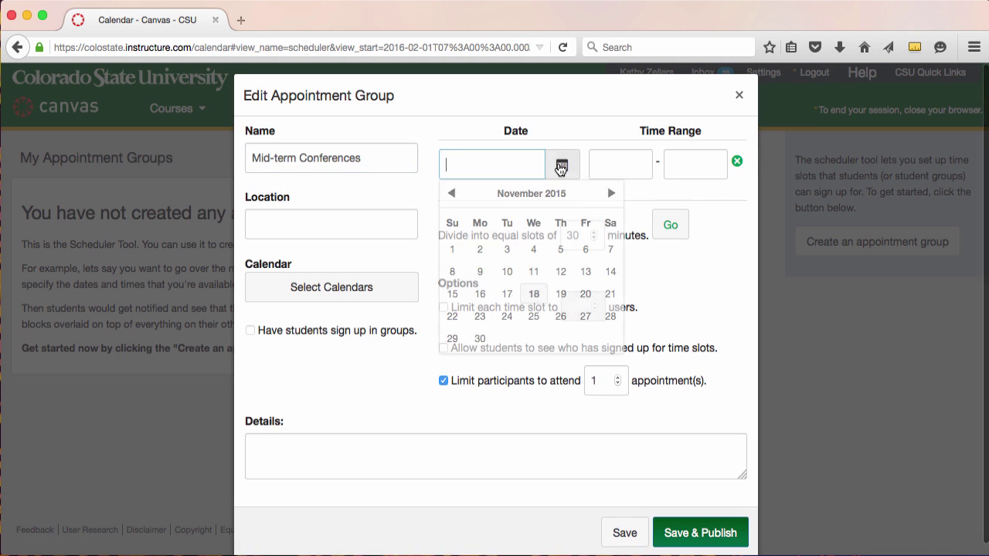
left_click(533, 316)
left_click(562, 201)
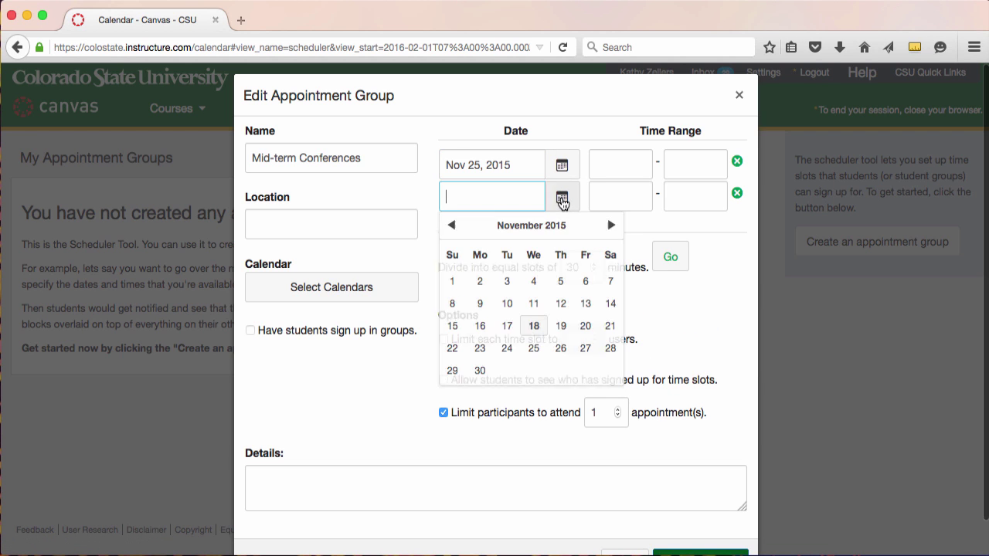
left_click(561, 349)
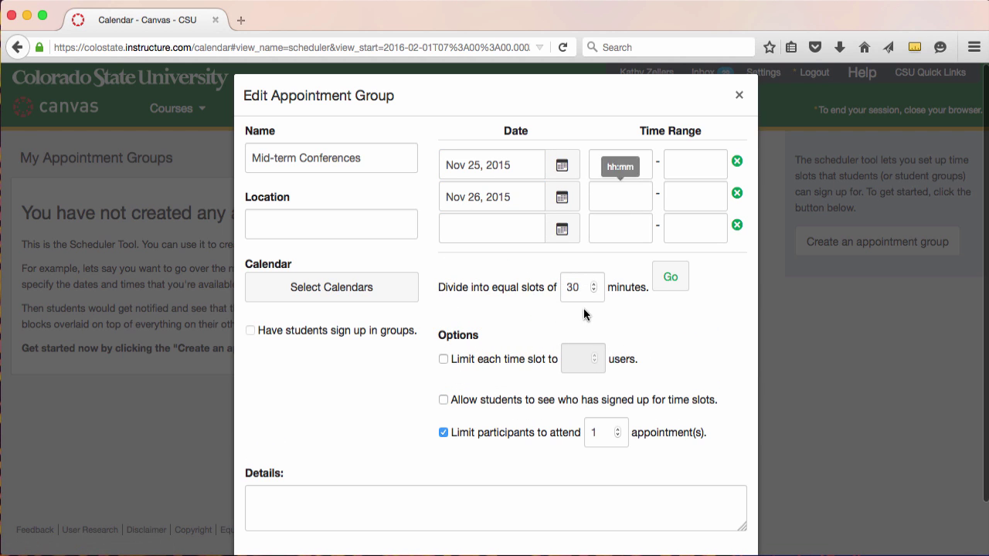
Step: Set the length of the equal appointment slots to 20 minutes
double_click(576, 289)
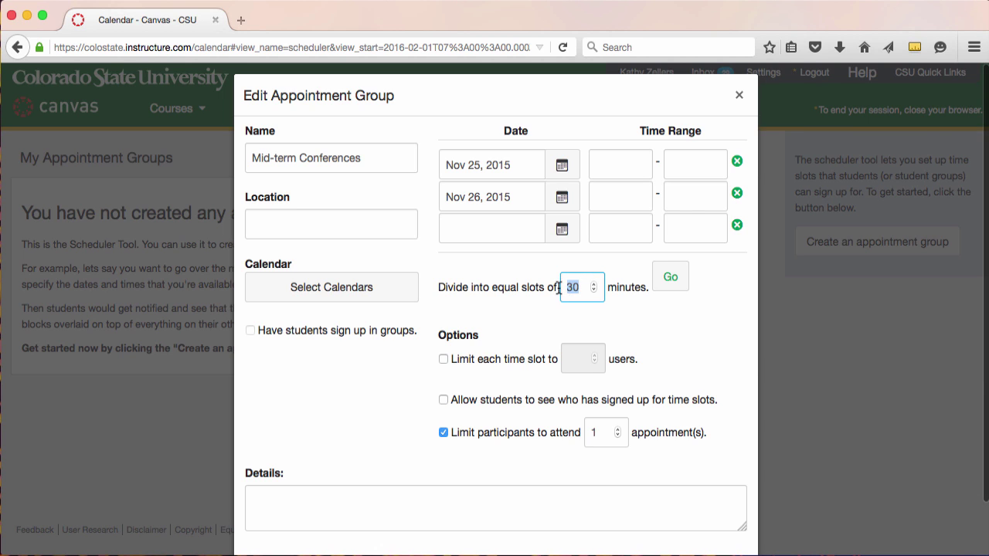
type("29")
key("BackSpace")
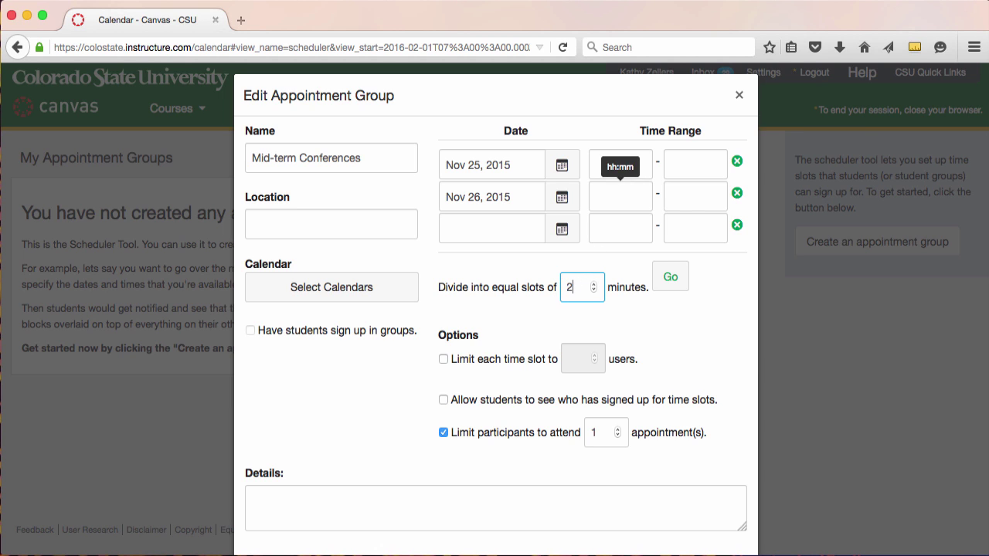
type("0")
Step: Set the time range for Nov 25, 2015 to 11:00am through 2:20pm
left_click(627, 168)
type("11")
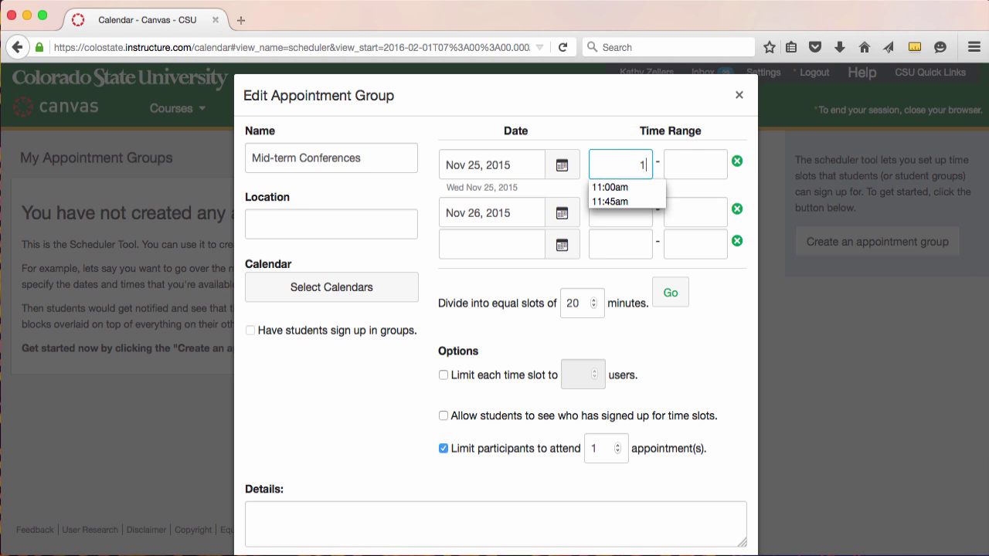
left_click(610, 187)
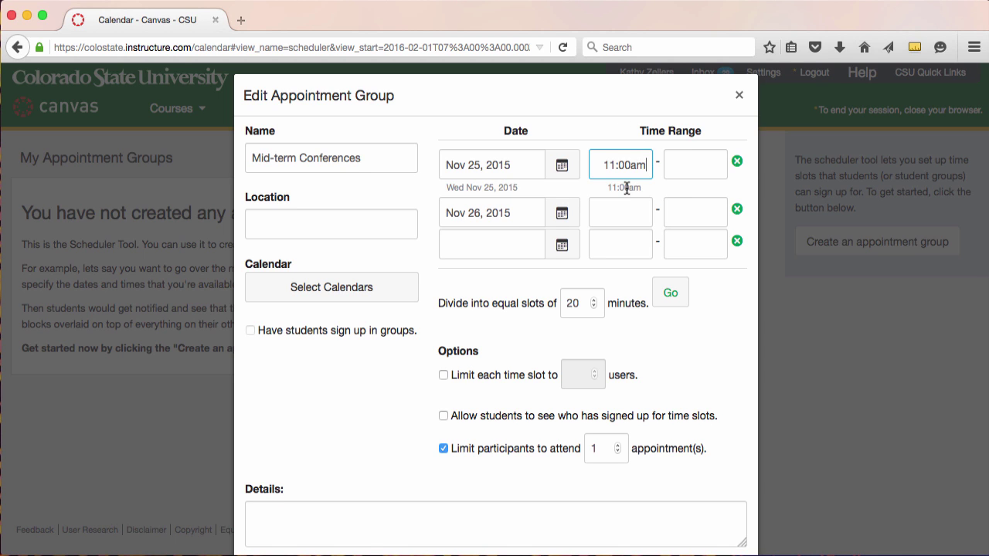
key("Tab")
type("2:20")
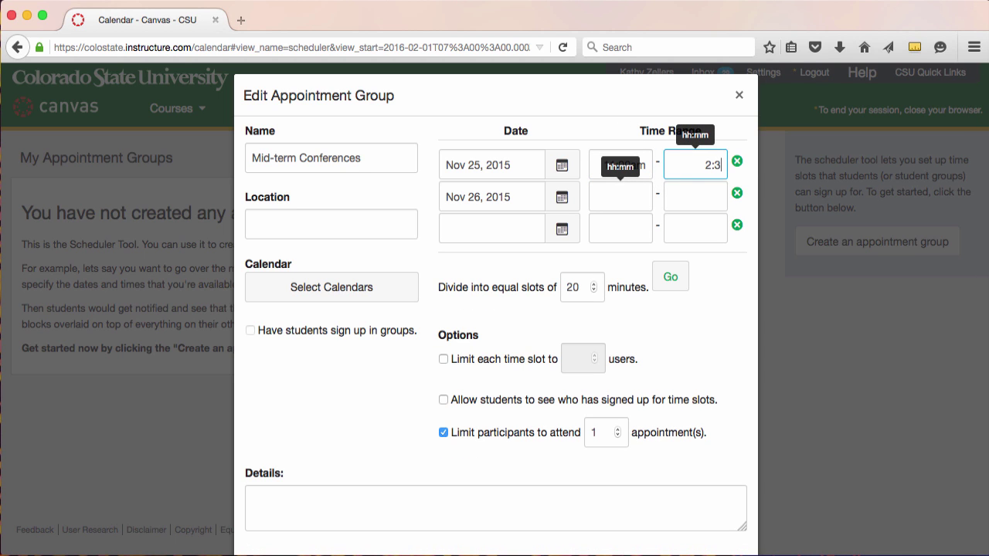
key("BackSpace")
type("20")
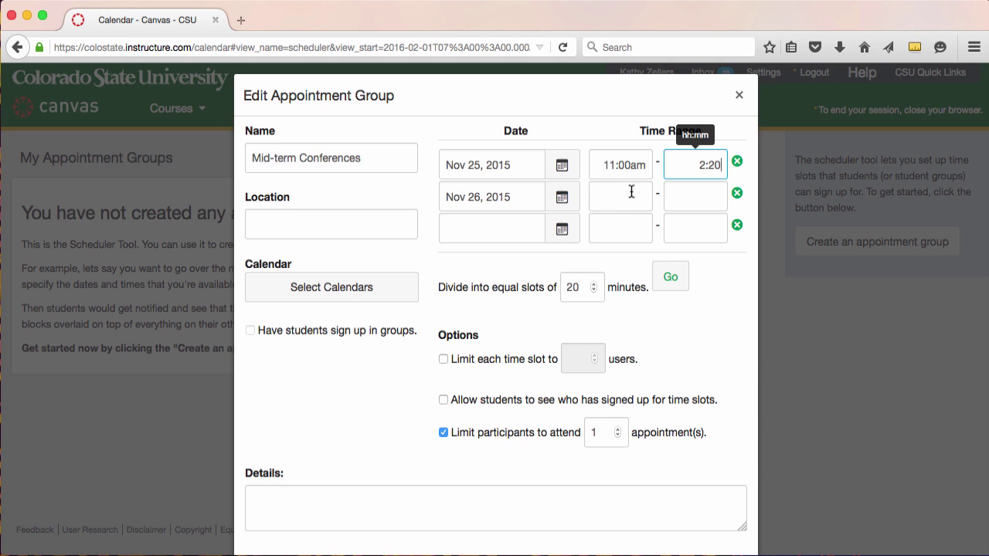
type("pm")
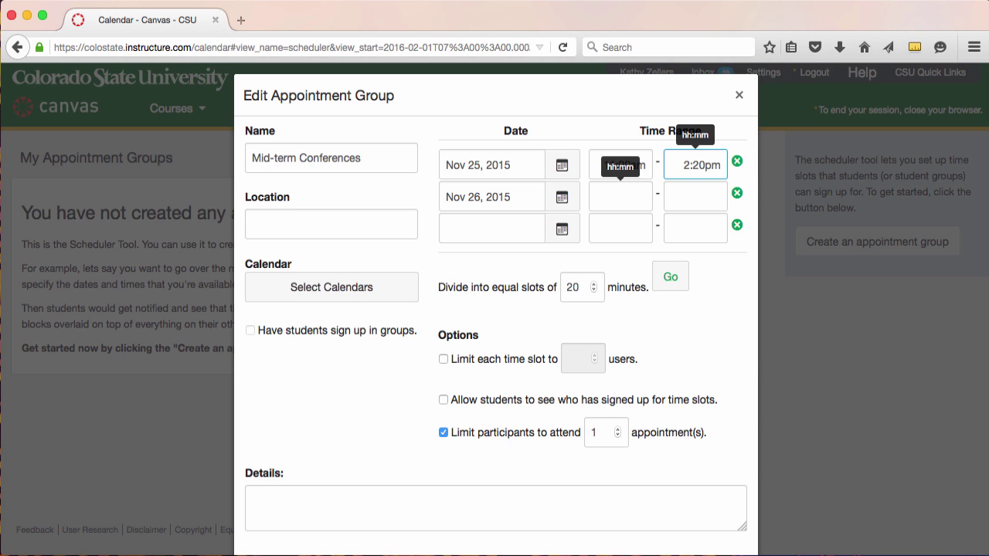
Step: Set the time range for Nov 26, 2015 to 11:00am through 2:20pm
left_click(622, 191)
type("11")
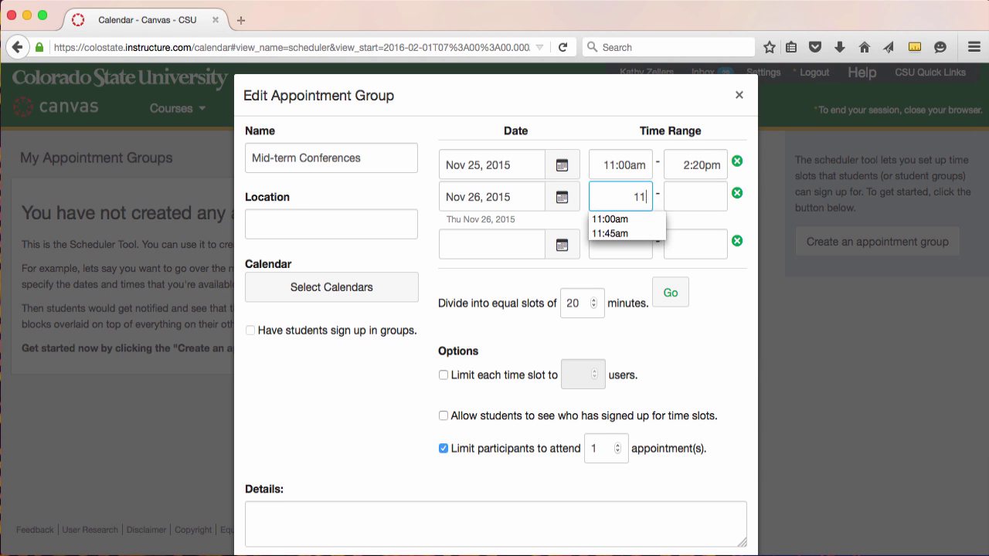
left_click(624, 217)
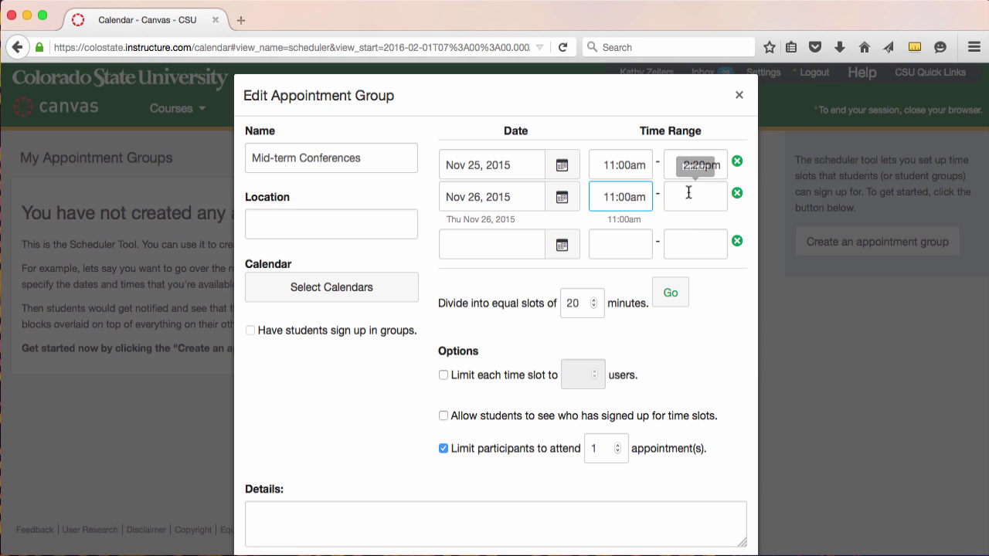
left_click(691, 195)
type("2:20pm")
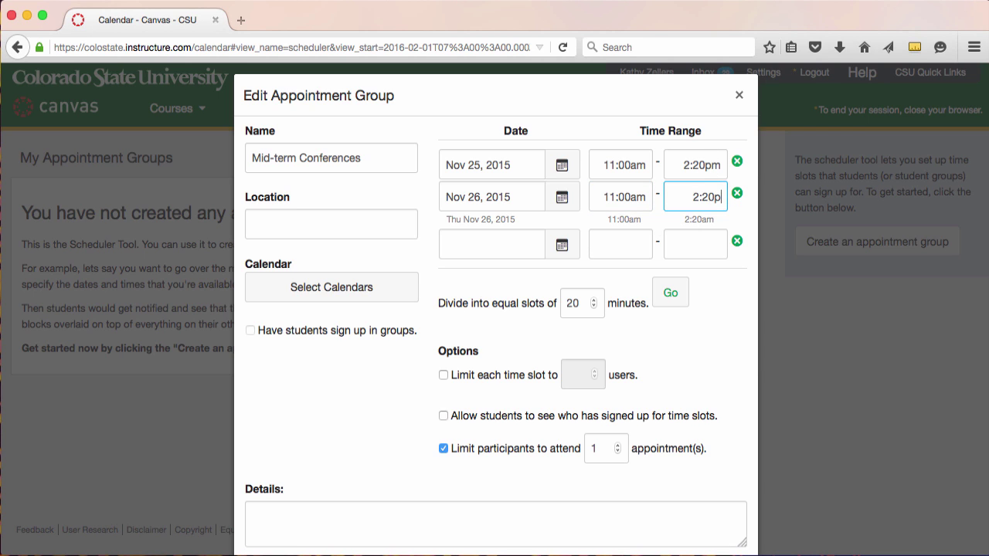
left_click(732, 317)
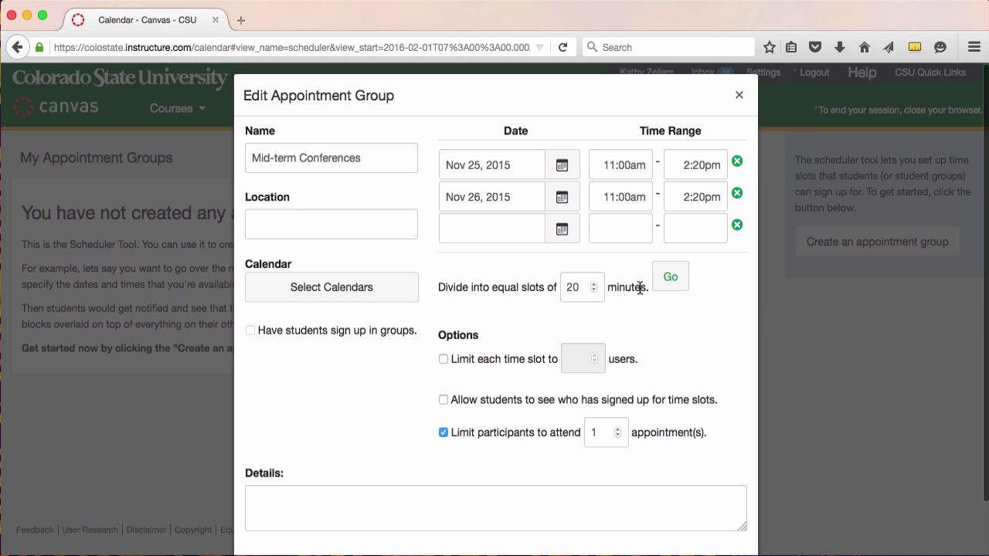
Step: Divide the time ranges into equal slots and change the first Nov 25 slot's end time to 11:15am
left_click(671, 282)
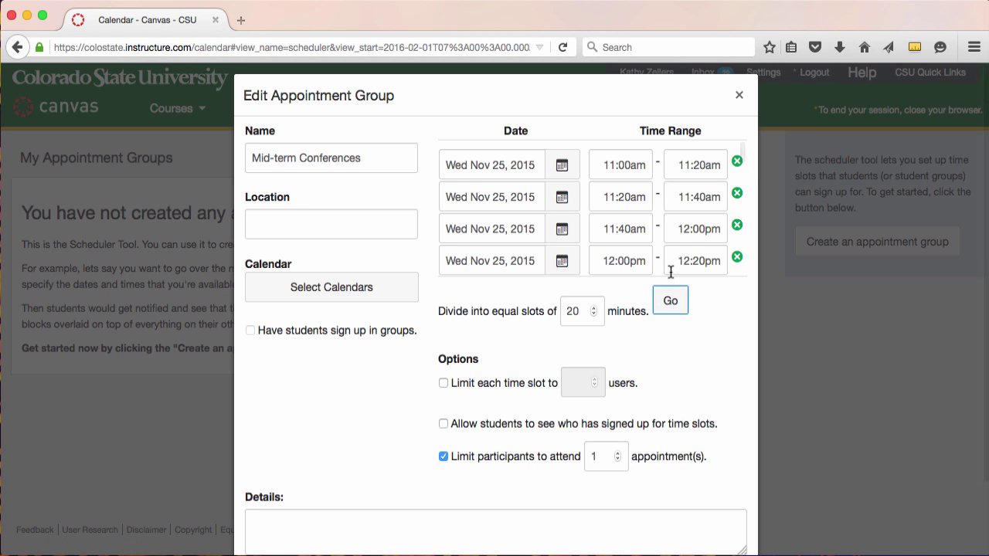
left_click_drag(705, 164, 695, 164)
type("15")
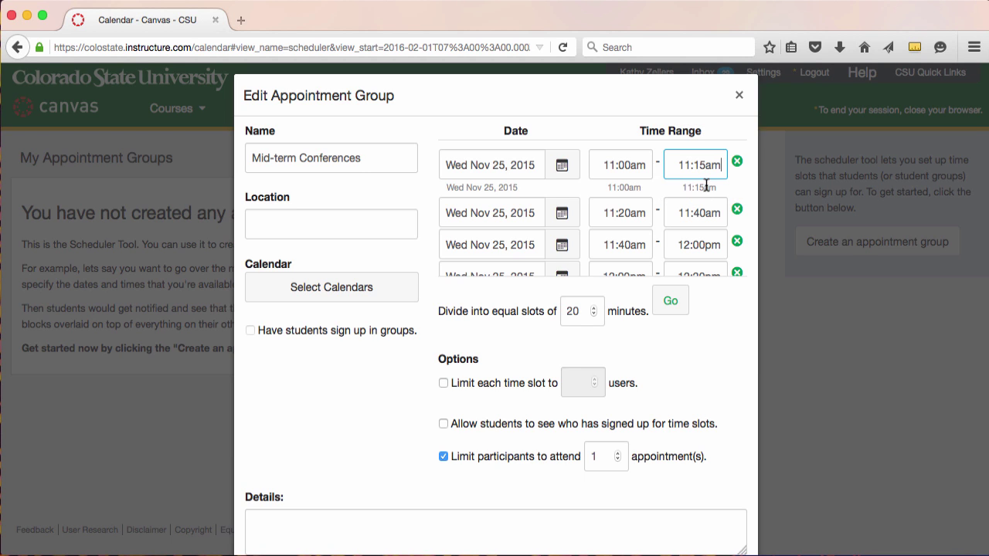
Step: Assign the appointment group to the PRACTICE-LA-screencasts-section02-2016 calendar and limit each time slot to 1 user
left_click(379, 287)
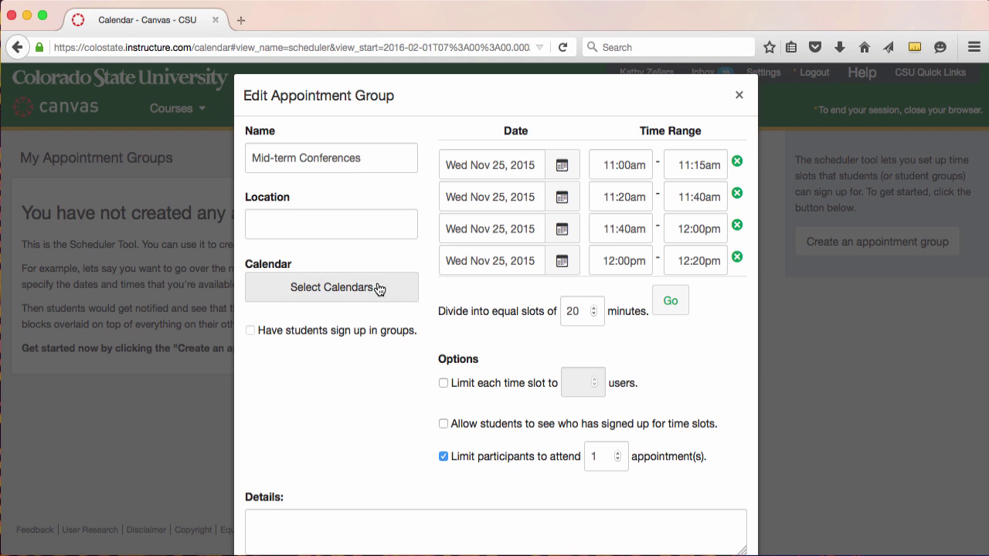
left_click(264, 359)
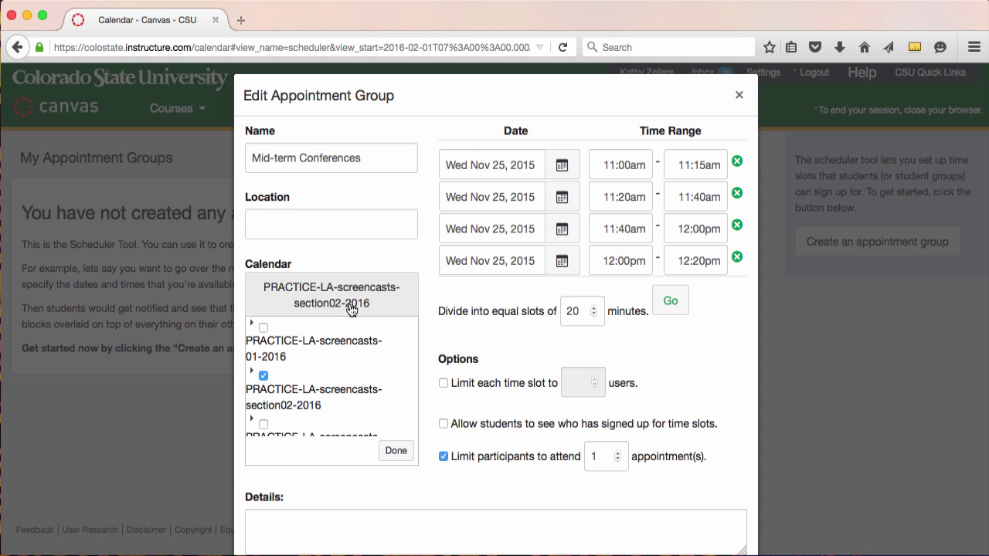
left_click(395, 452)
left_click(443, 384)
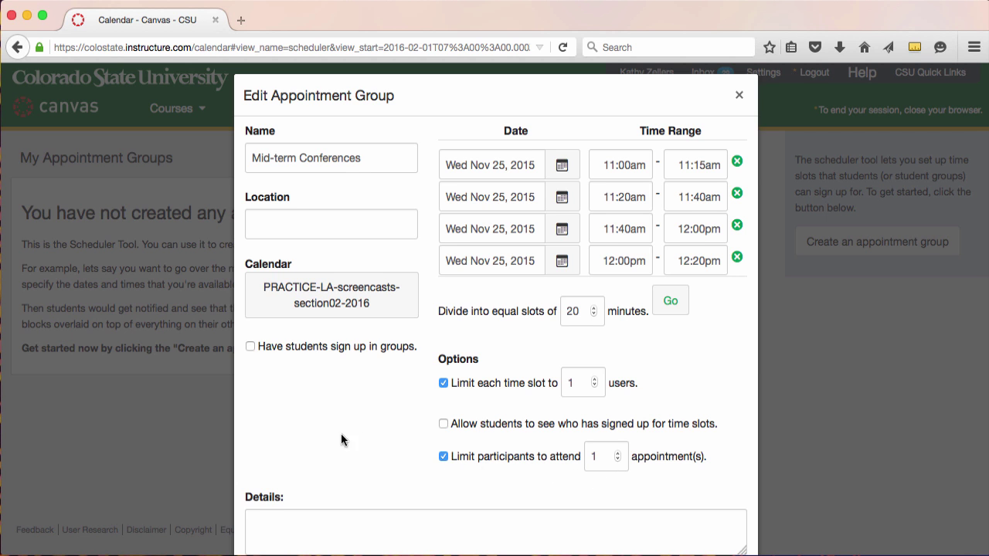
Step: Enter "Be prepared" as the details of the Mid-term Conferences appointment group, then save and publish it
scroll(369, 438, "down", 2)
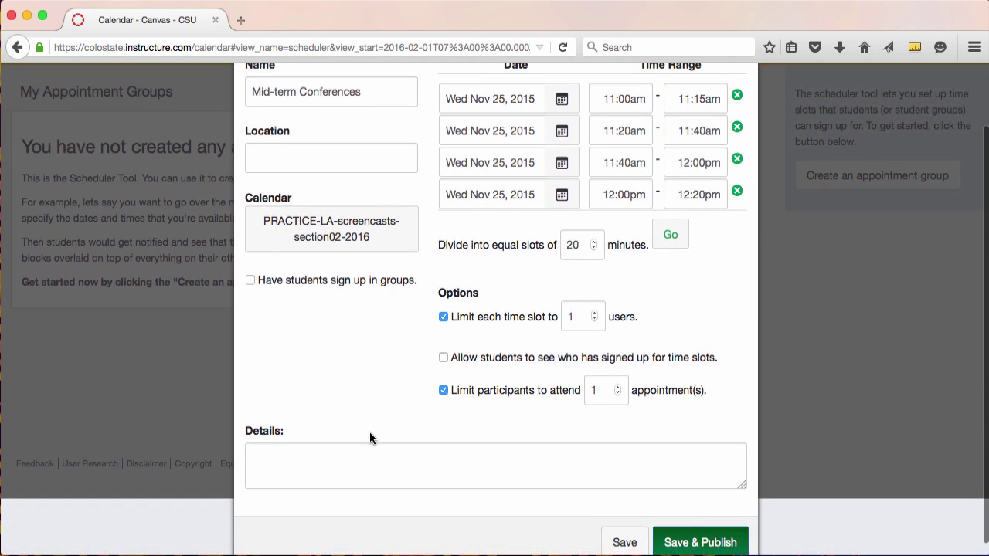
left_click(339, 468)
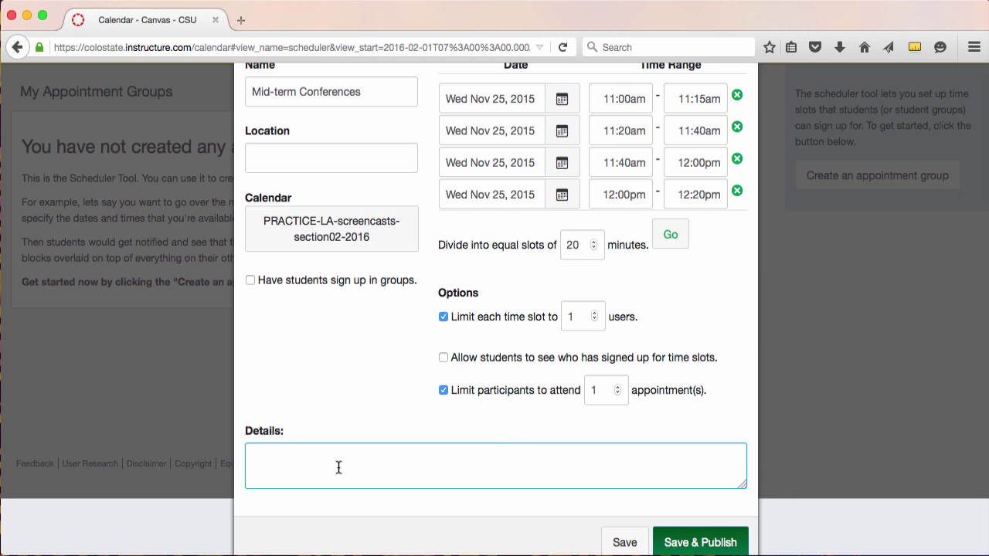
type("Be prepared")
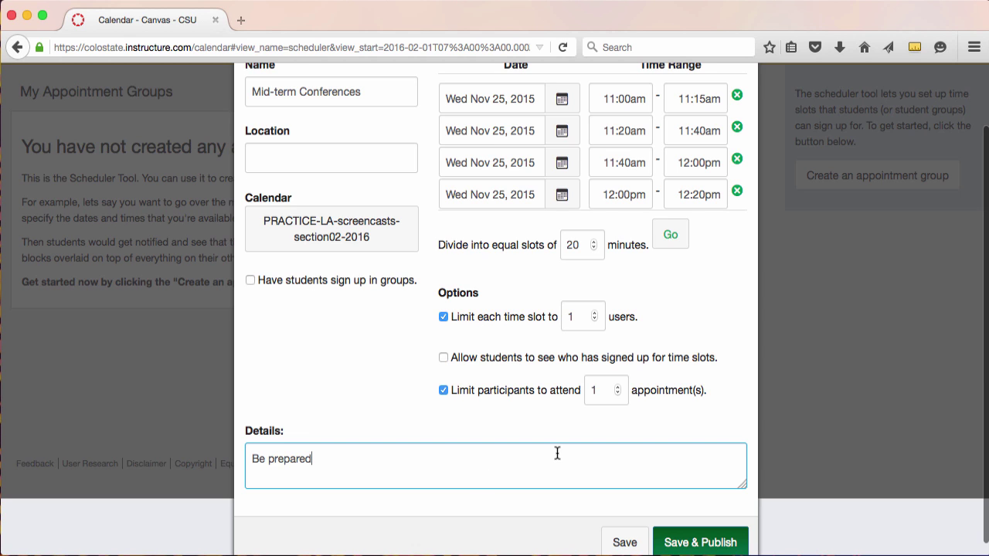
scroll(618, 495, "down", 1)
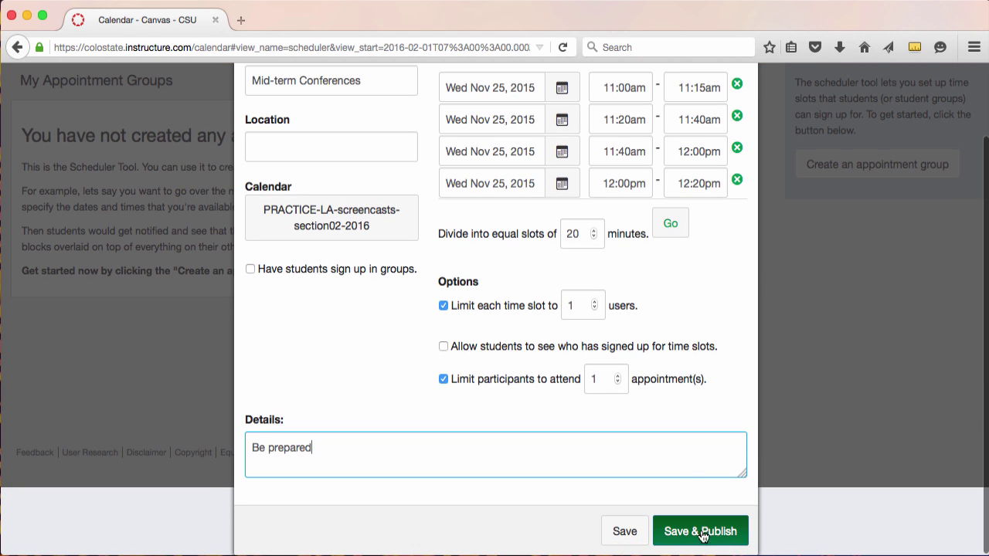
left_click(698, 532)
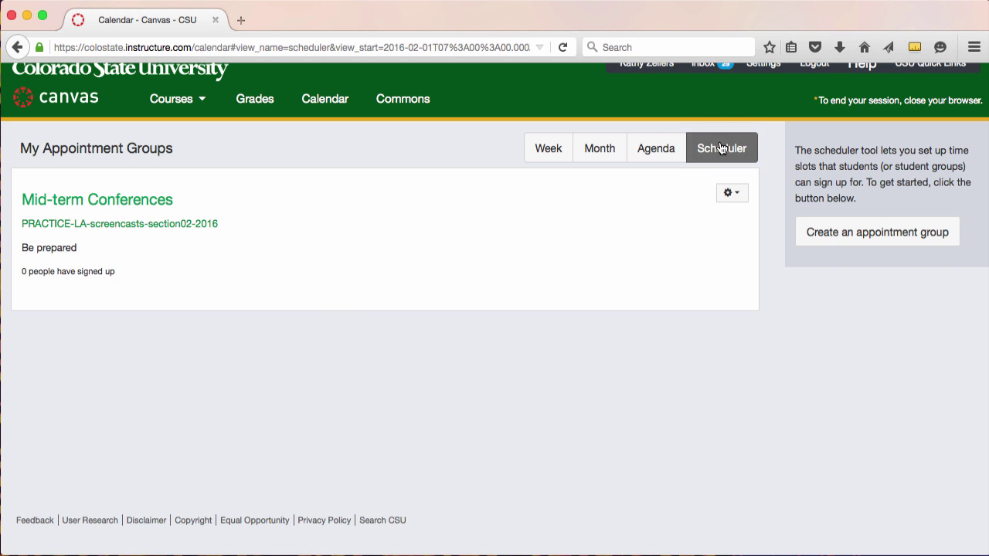
Step: Start another appointment group and name it Final Project Groups
scroll(722, 150, "up", 1)
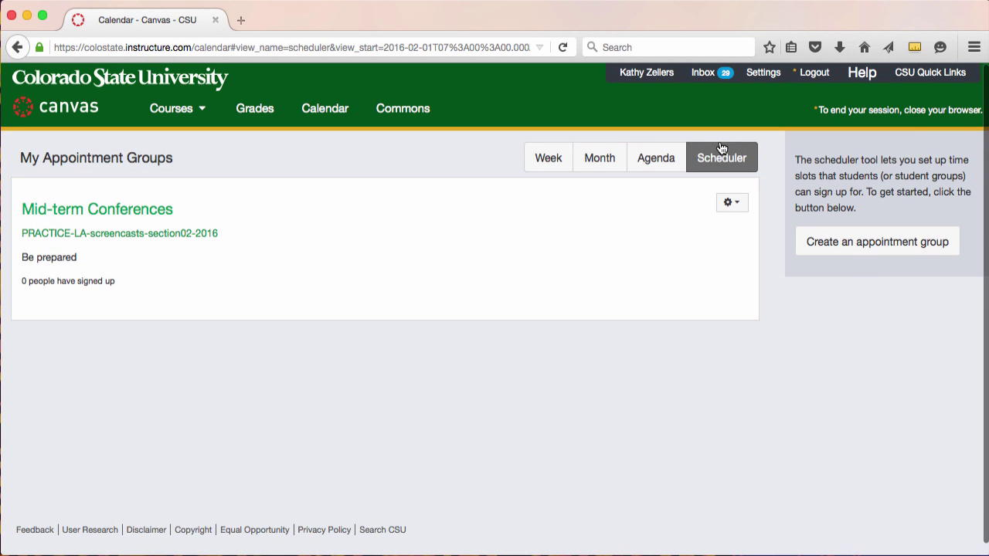
left_click(875, 243)
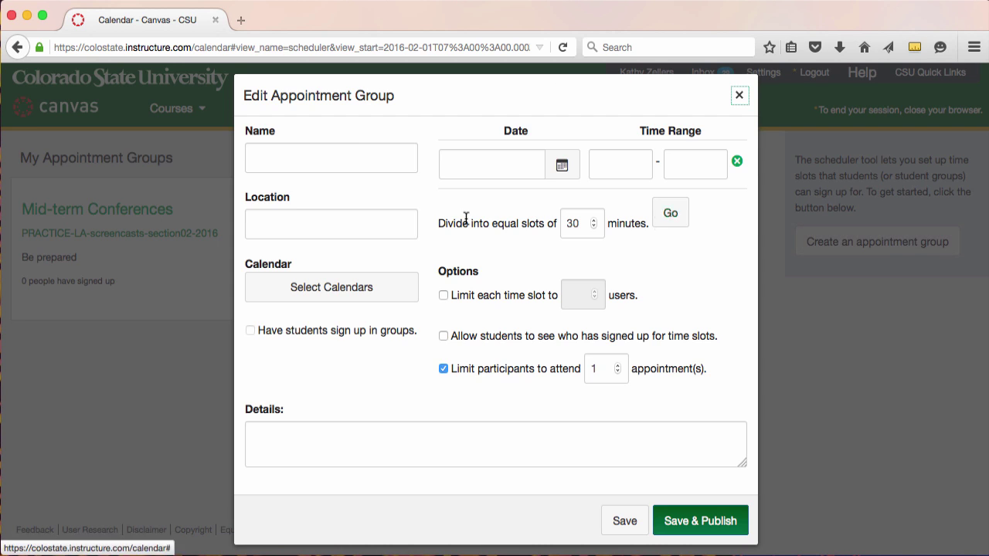
left_click(356, 155)
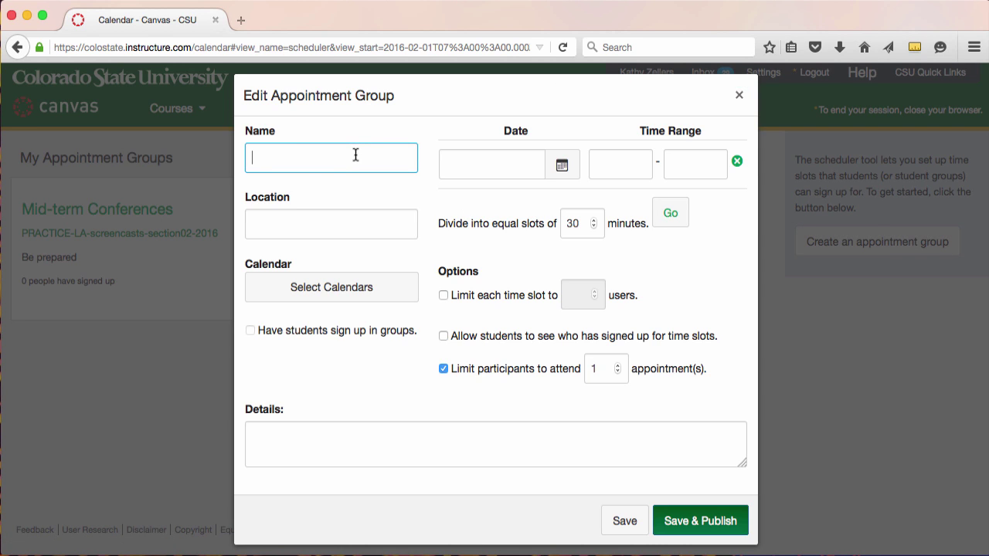
type("Fina")
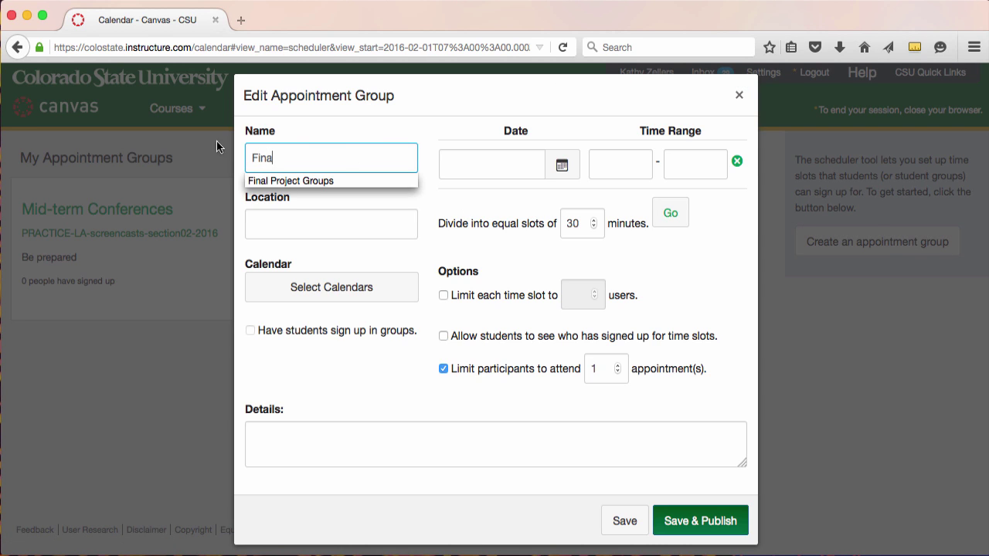
left_click(295, 179)
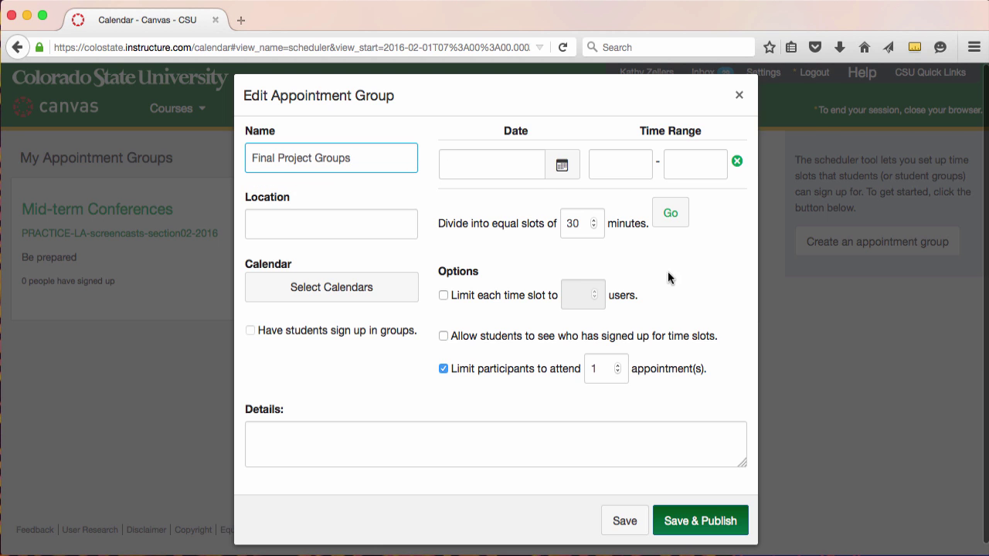
Step: Offer appointments on Nov 30, 2015 from 10:00am to 12:00pm and divide the range into equal 30-minute slots
left_click(561, 164)
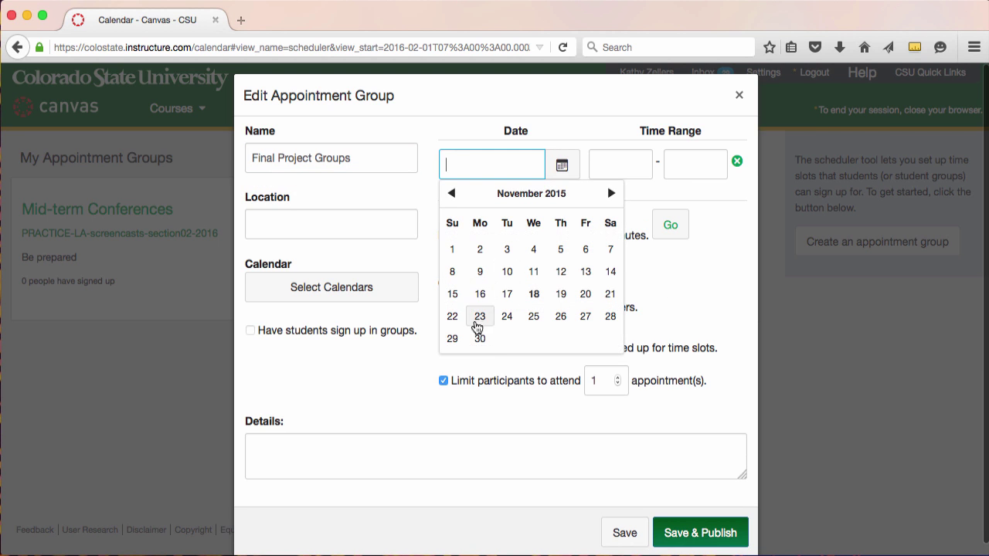
left_click(480, 340)
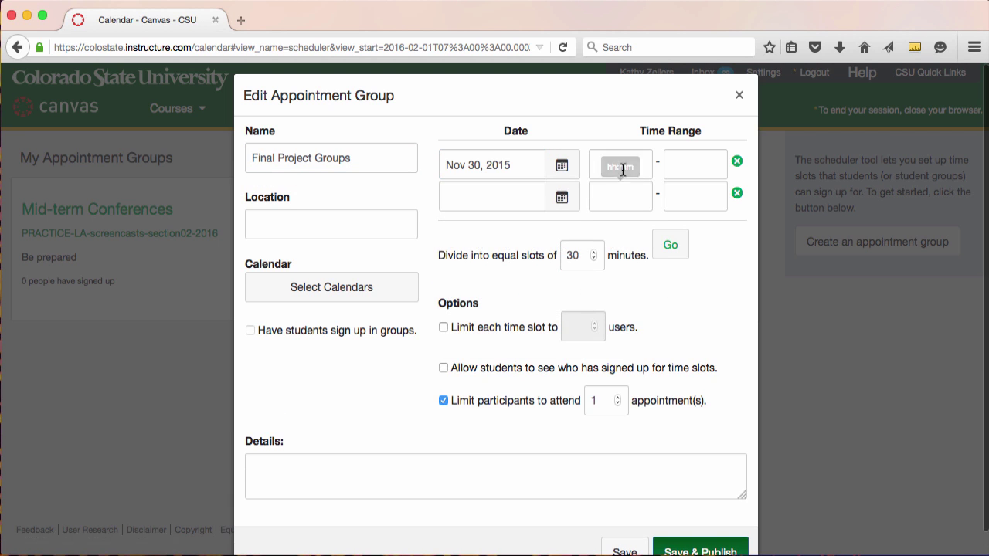
left_click(623, 168)
type("10:")
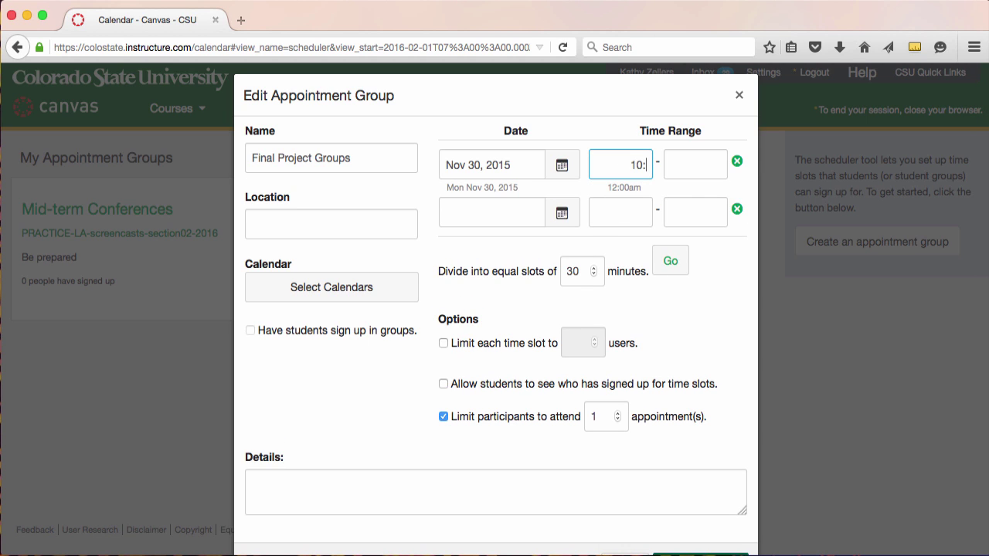
type("00am")
key("Tab")
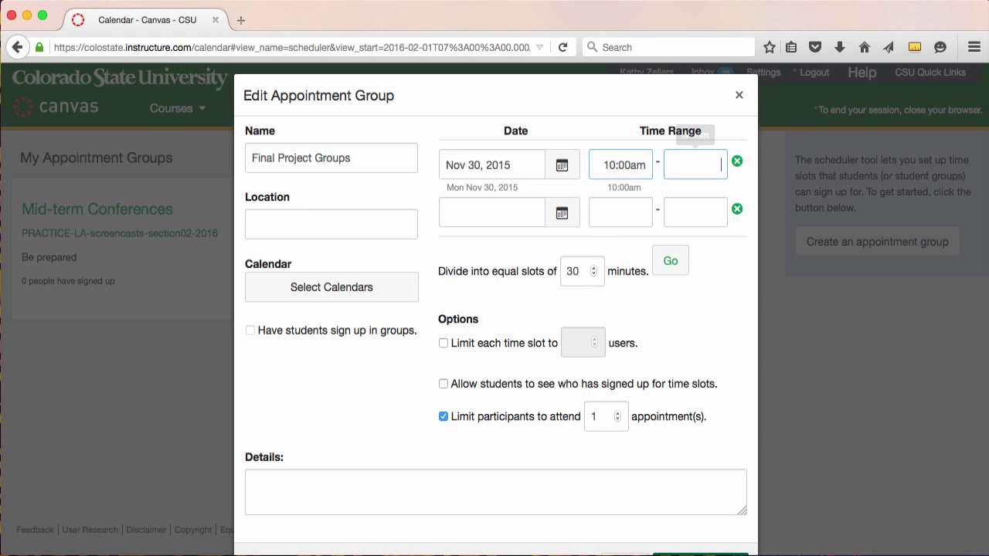
type("12:00pm")
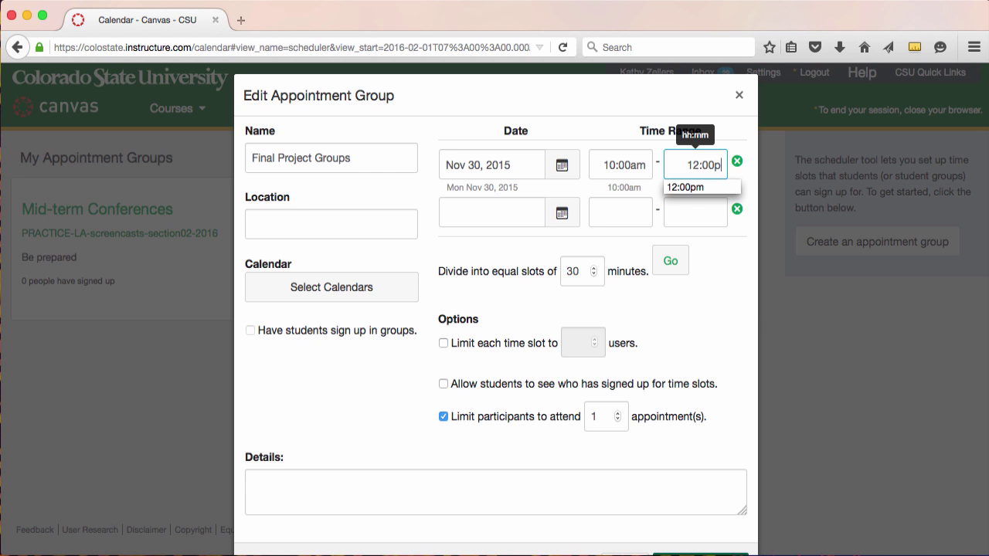
left_click(672, 265)
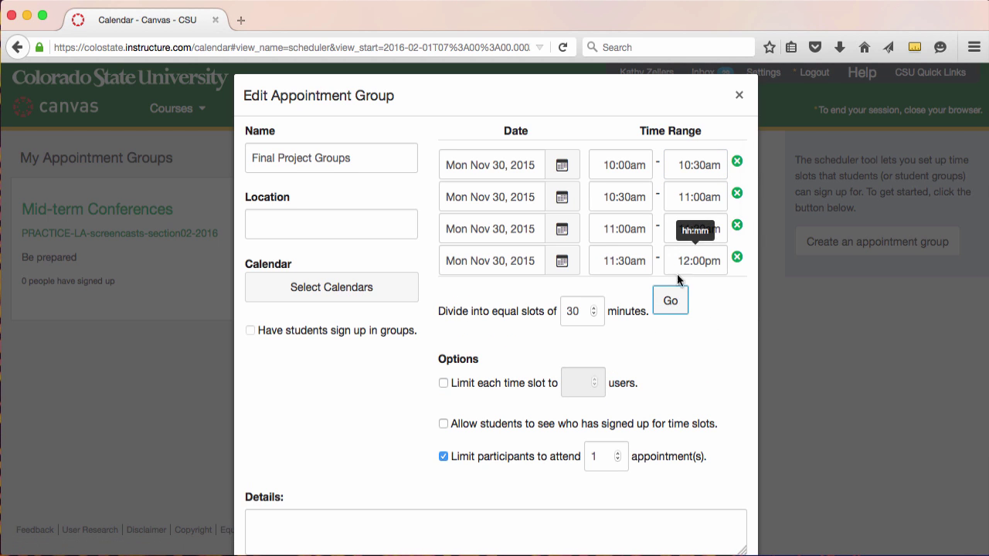
Step: Limit each time slot to 1 user and assign the appointment group to the PRACTICE-LA-screencasts-section02-2016 calendar
left_click(443, 383)
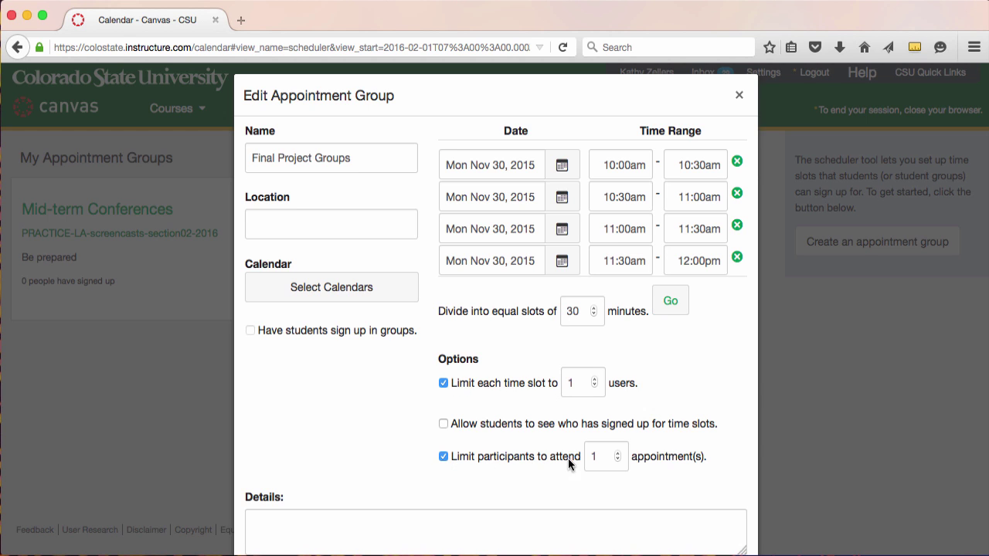
left_click(328, 285)
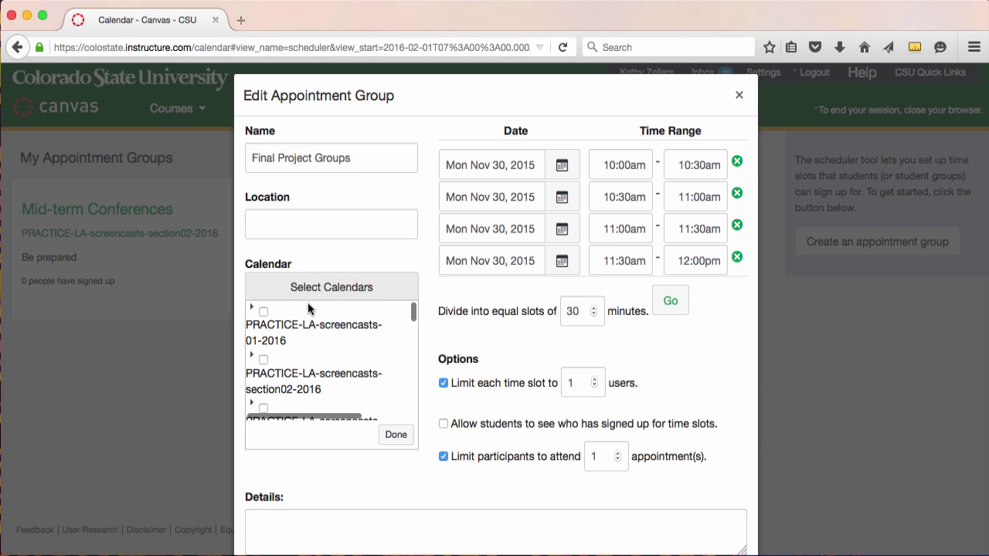
left_click(264, 360)
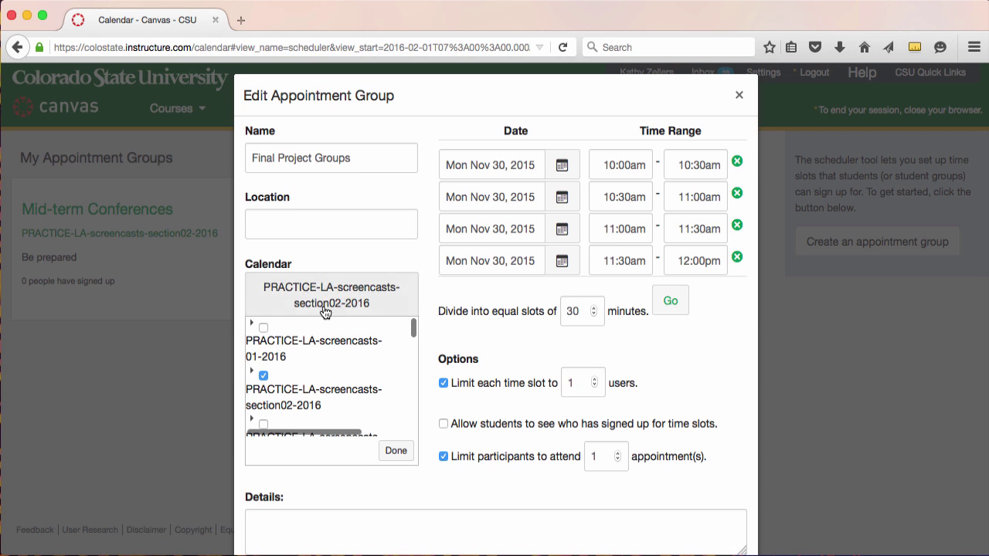
left_click(379, 306)
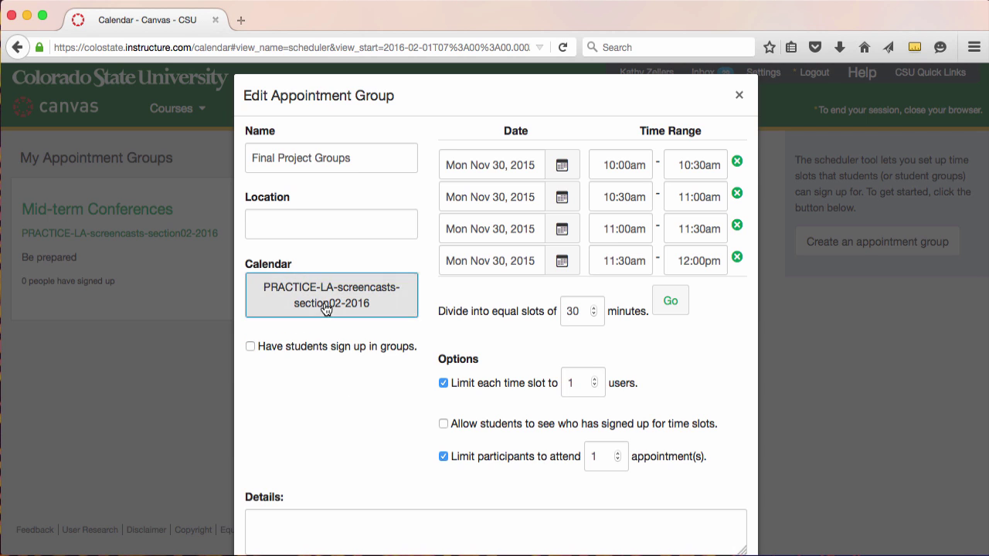
Step: Have students sign up in groups, allow them to see who has signed up, and save and publish the appointment group
left_click(250, 347)
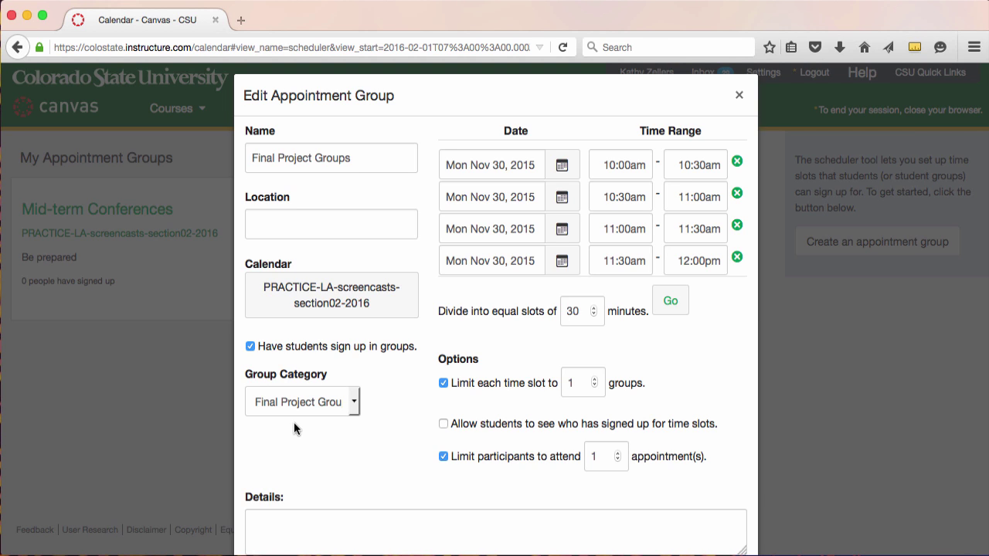
left_click(444, 426)
left_click(355, 524)
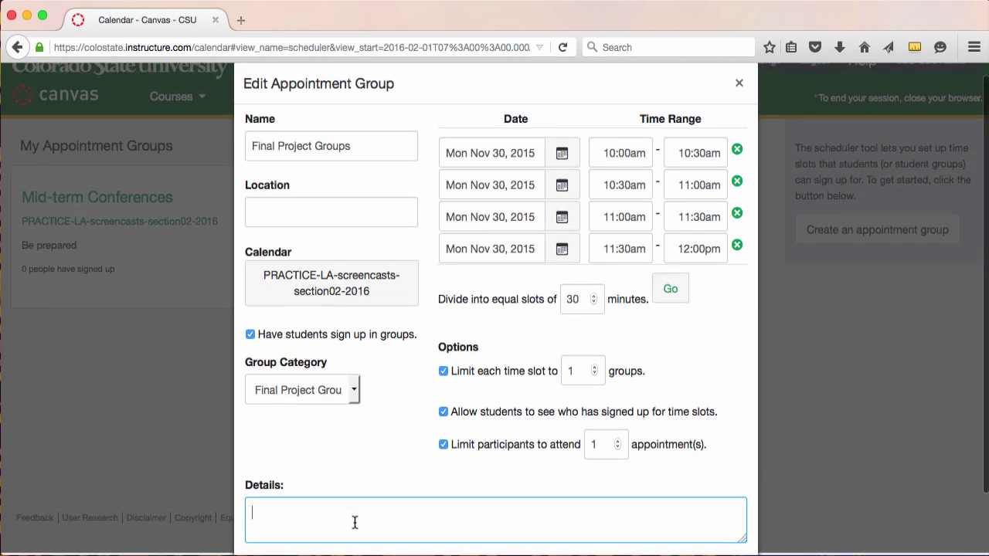
scroll(355, 523, "down", 2)
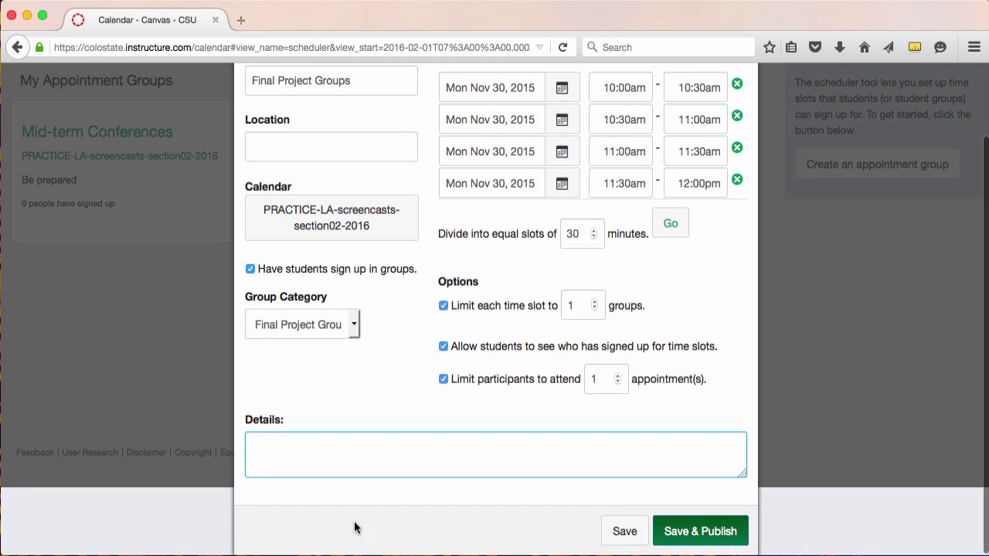
left_click(681, 526)
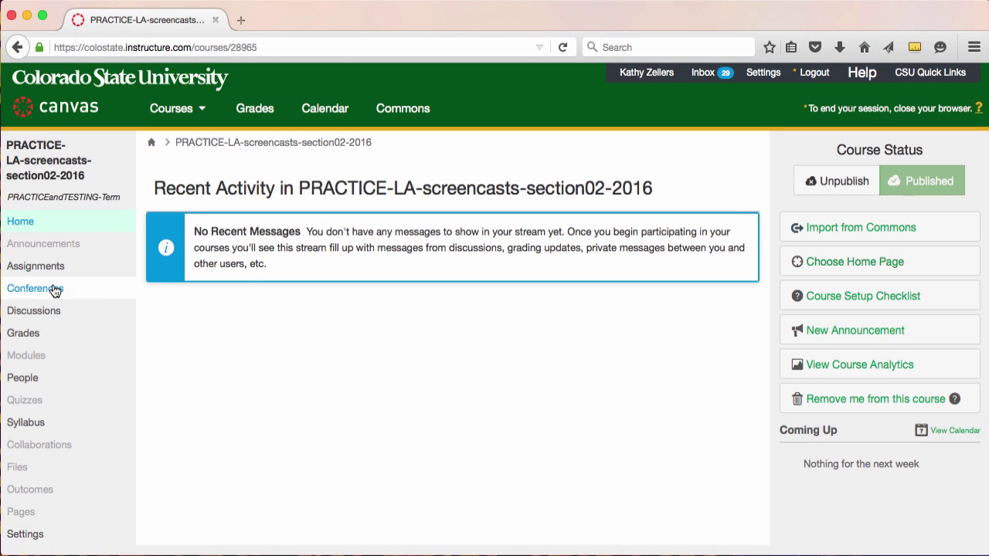
Step: Create a new web conference in the PRACTICE-LA-screencasts-section02-2016 course and name it Live Conference Example
left_click(55, 290)
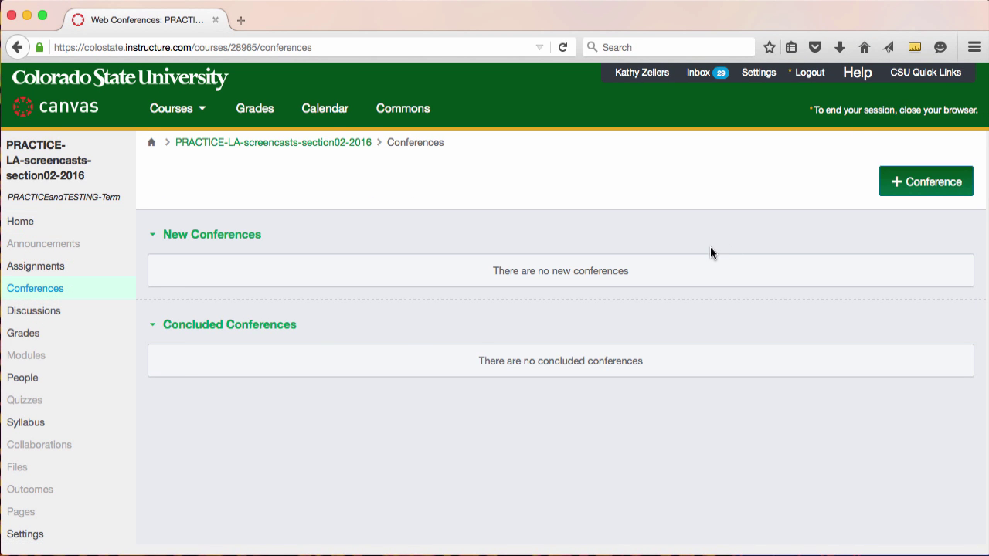
left_click(901, 182)
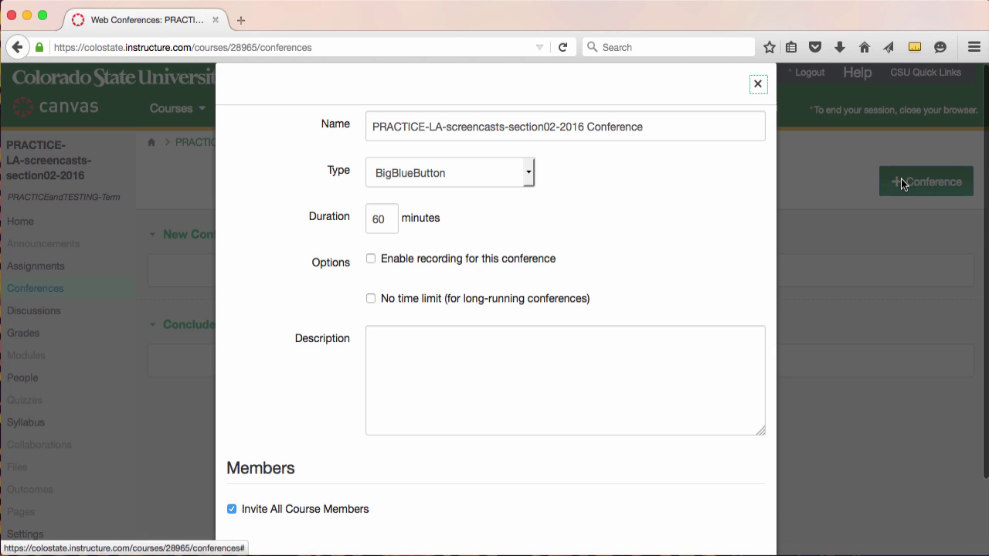
left_click(497, 126)
left_click_drag(671, 126, 338, 127)
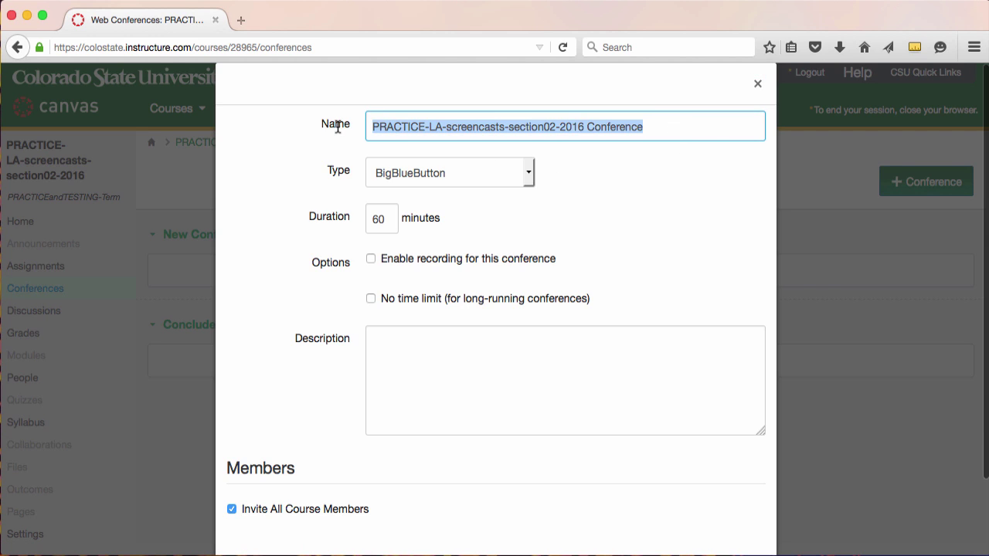
type("Live Conferen")
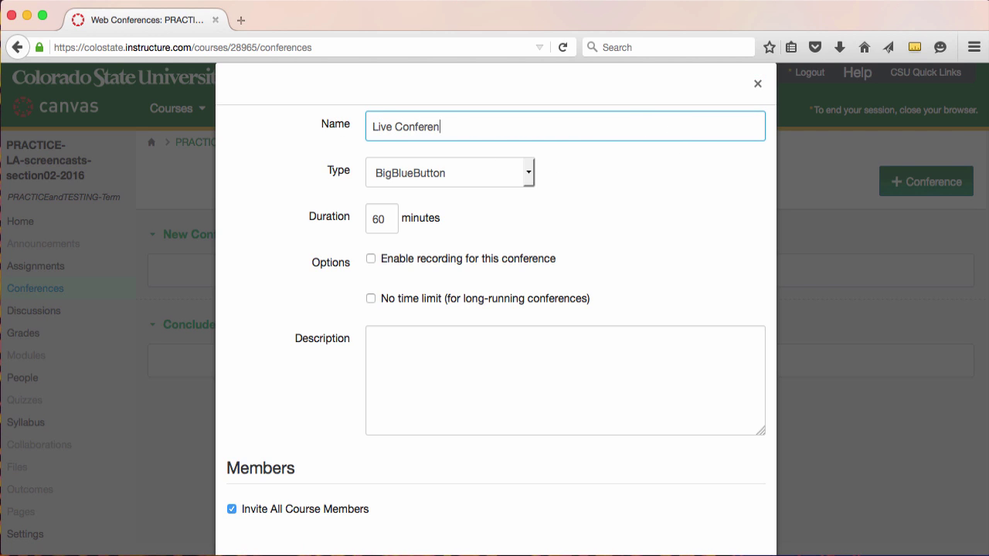
type("ce Example")
Step: Enable recording for the Live Conference Example conference and save it
left_click(372, 264)
scroll(552, 379, "down", 2)
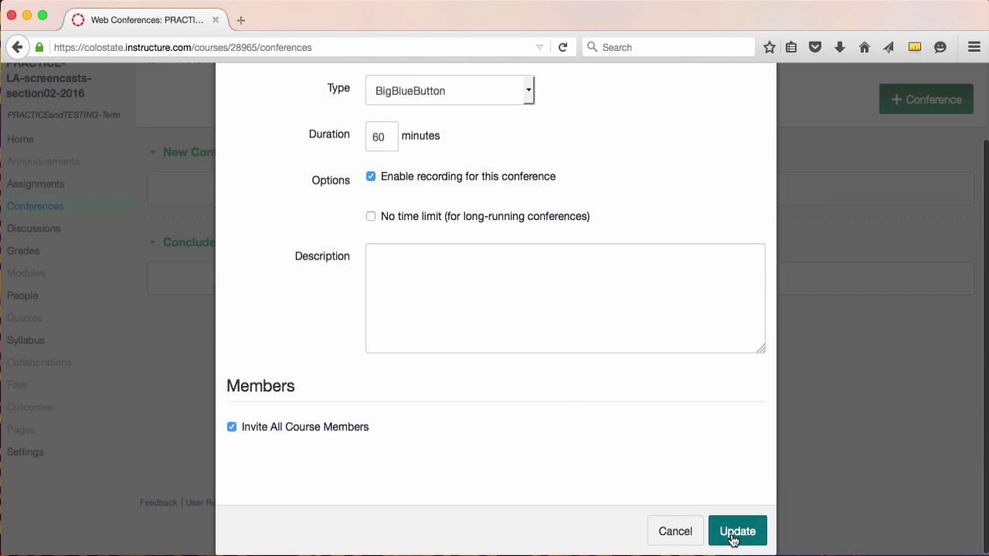
left_click(736, 532)
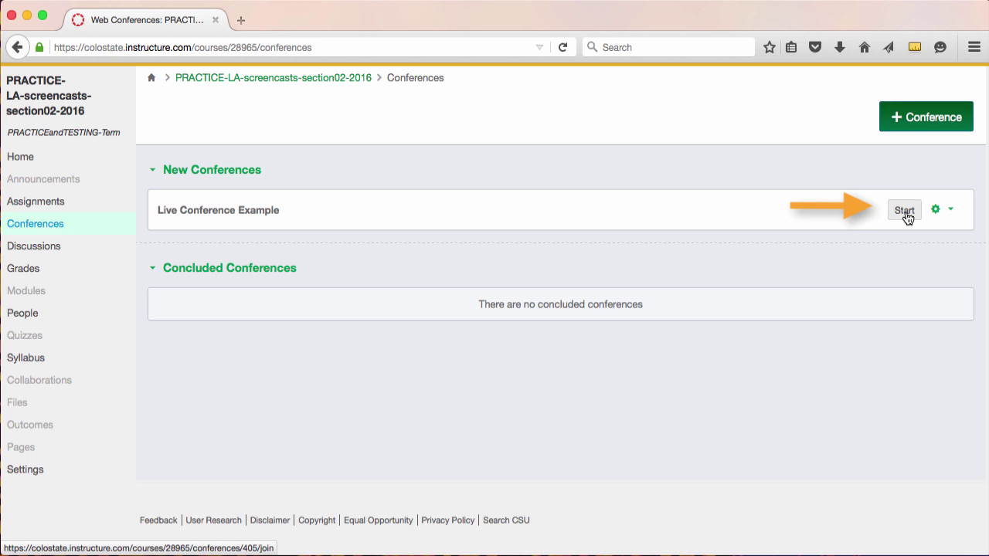
Step: Copy the web address of the course's Conferences page and go to the calendar
scroll(864, 263, "up", 2)
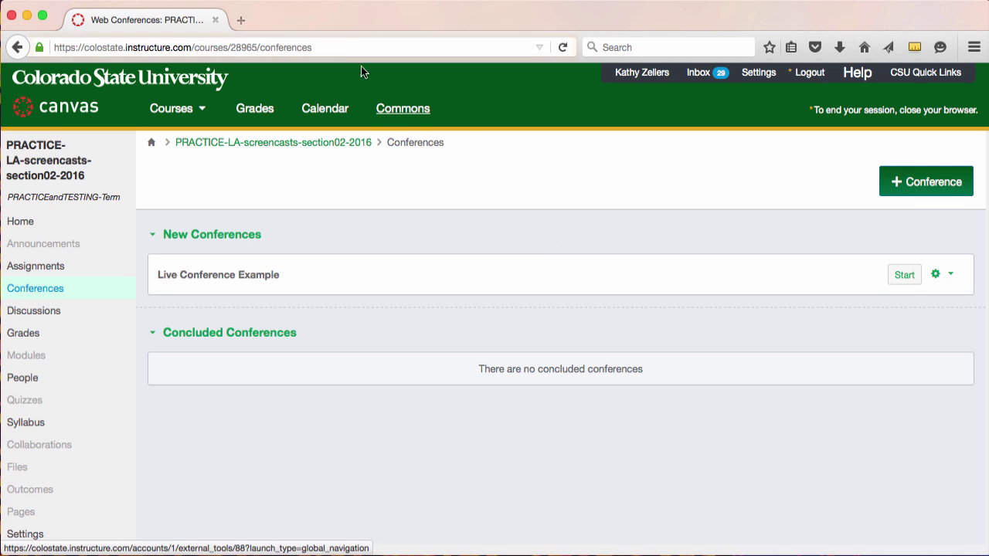
left_click(332, 46)
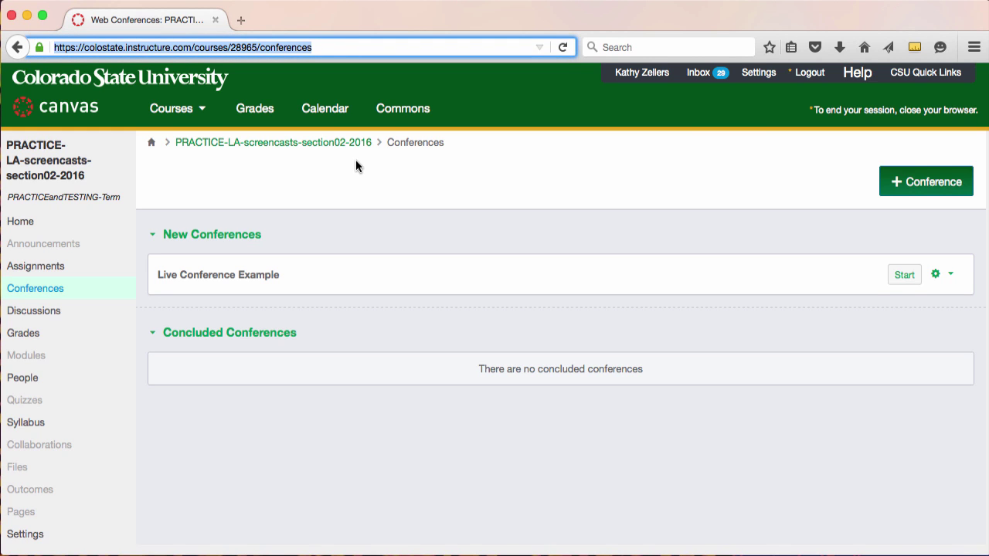
left_click(325, 110)
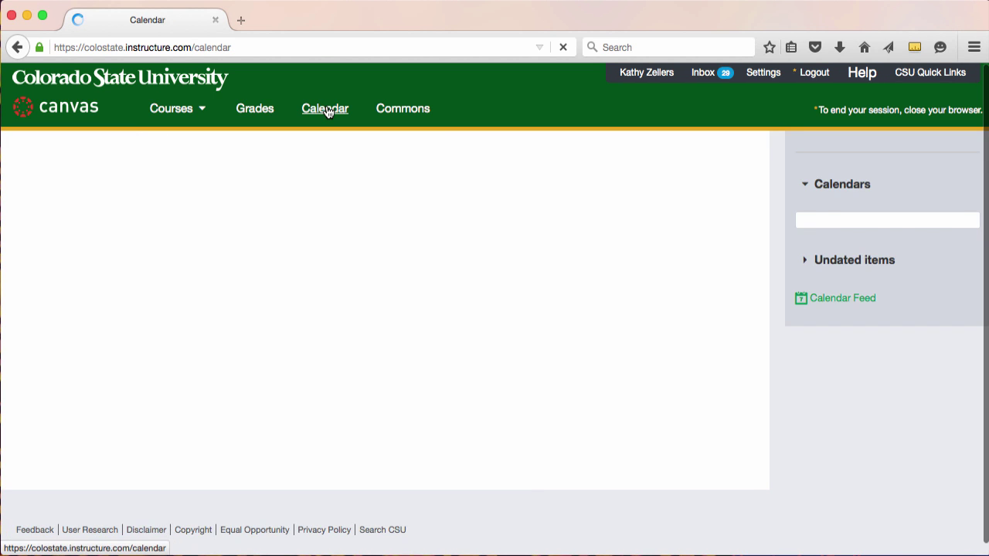
Step: Start a new calendar event on November 27, 2015 and title it Live Online Conference
scroll(365, 250, "down", 2)
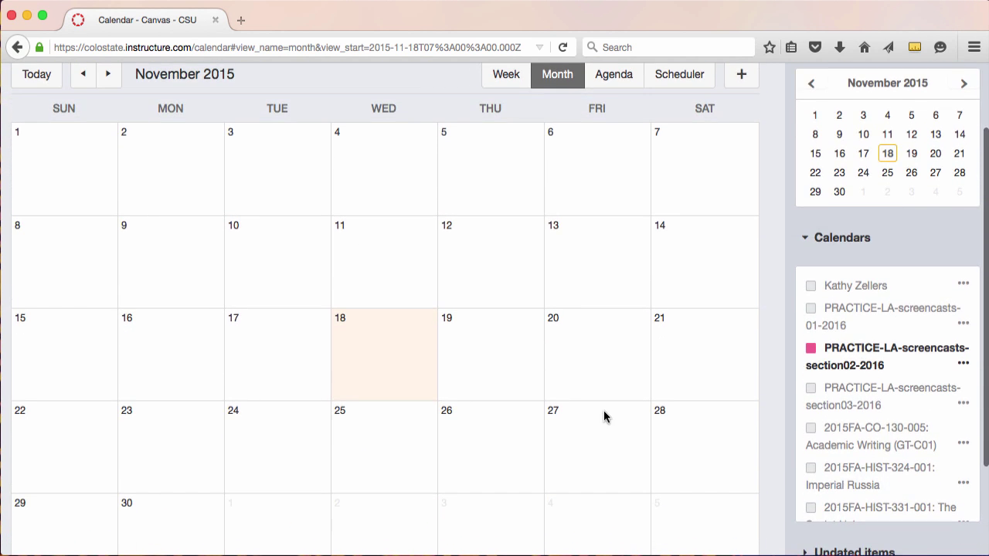
left_click(604, 416)
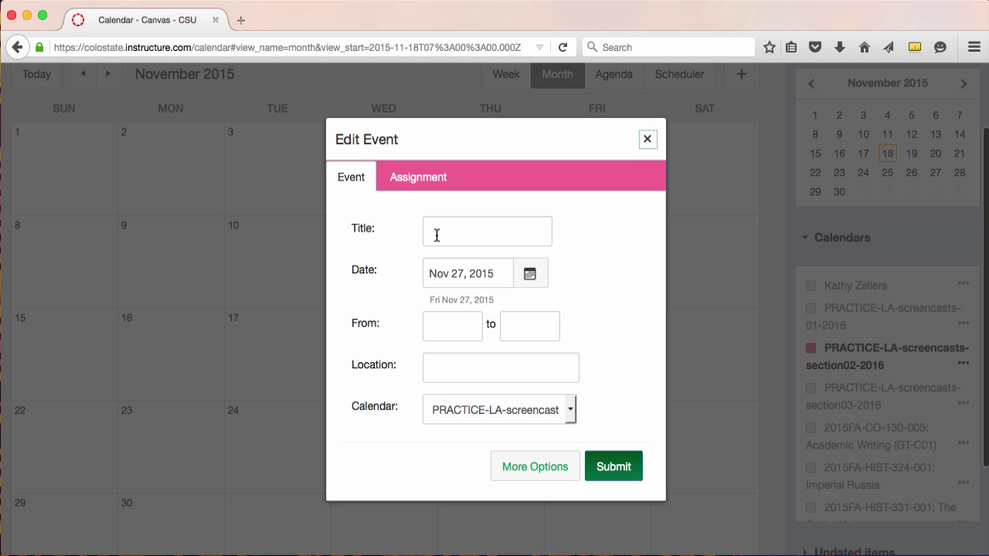
left_click(437, 234)
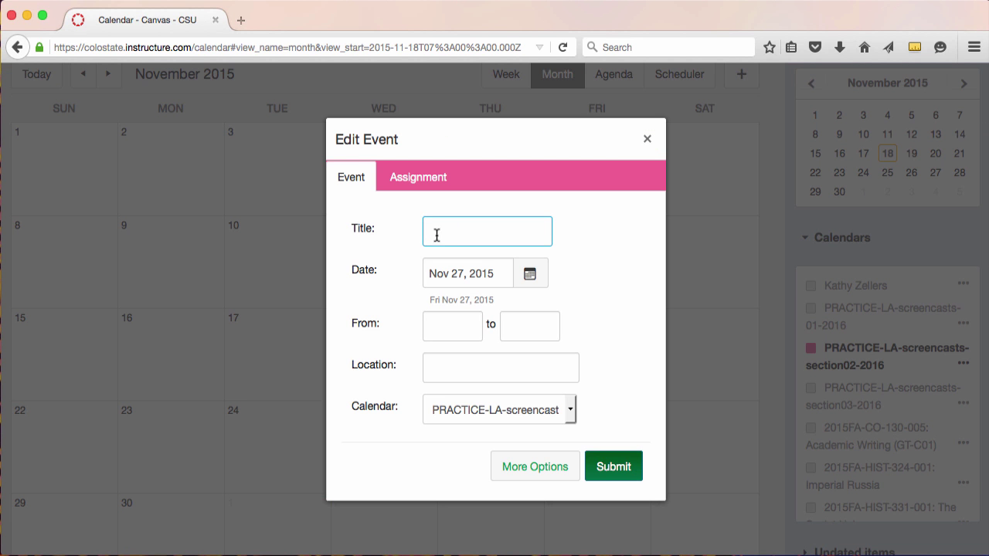
type("Live Online Conference")
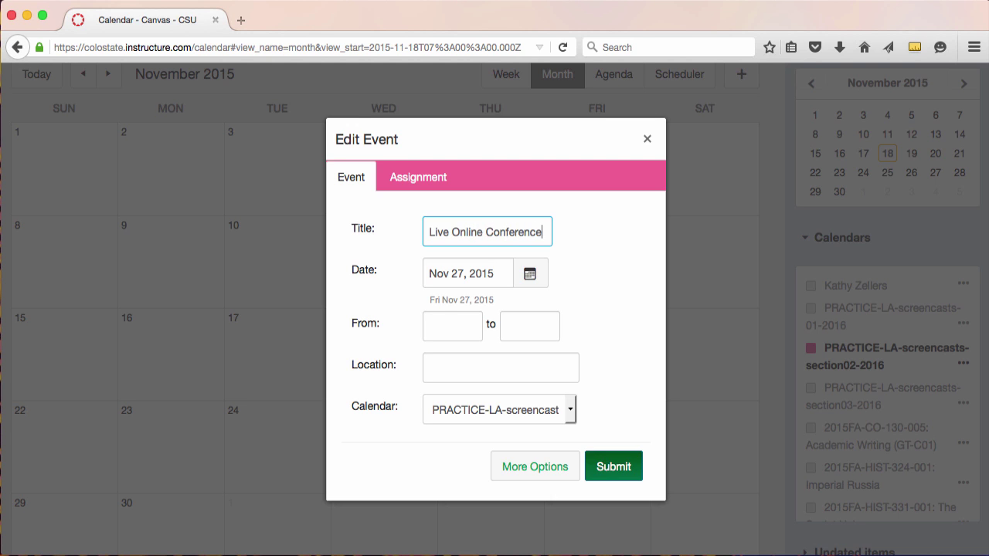
Step: Set the Live Online Conference event to run from 11:00am to 12:00pm
left_click(437, 325)
type("11")
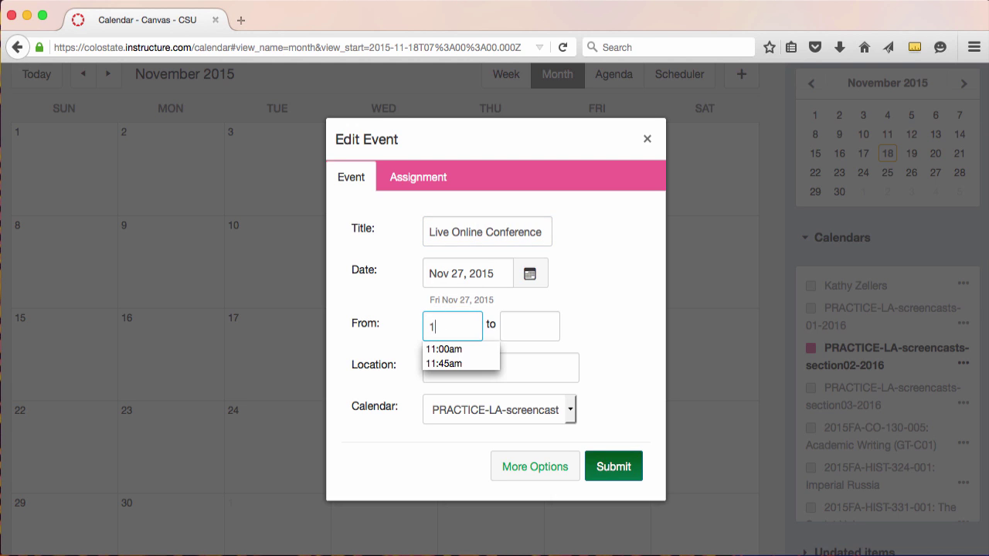
left_click(450, 349)
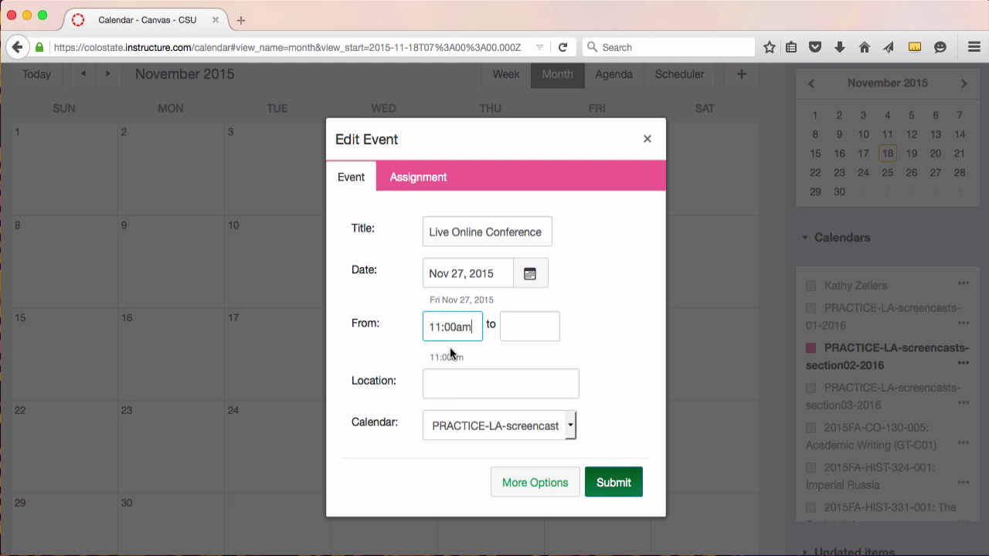
key("Tab")
type("12:0")
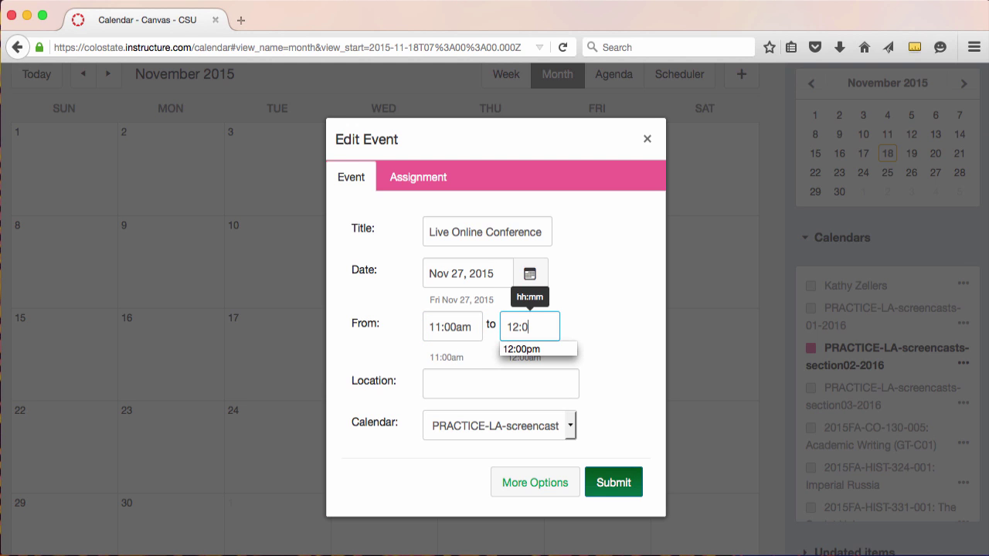
type("0pm")
Step: Set the event's location to online and assign it to the PRACTICE-LA-screencasts-section02-2016 calendar
left_click(453, 383)
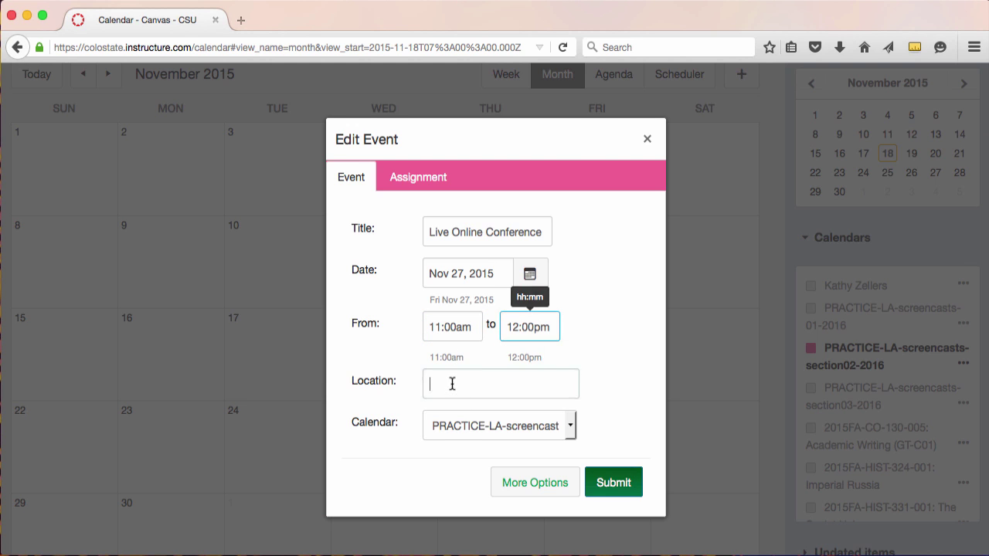
type("online")
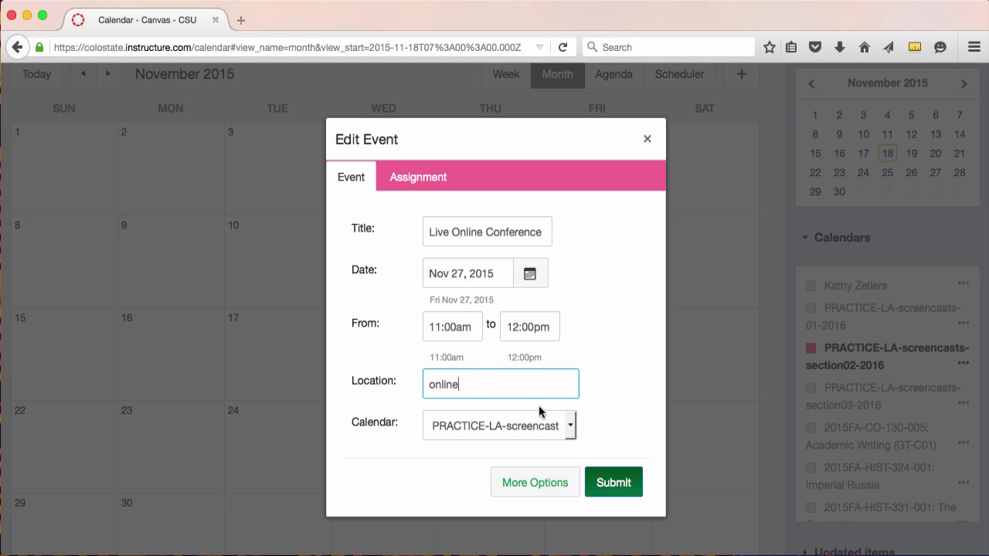
left_click(568, 426)
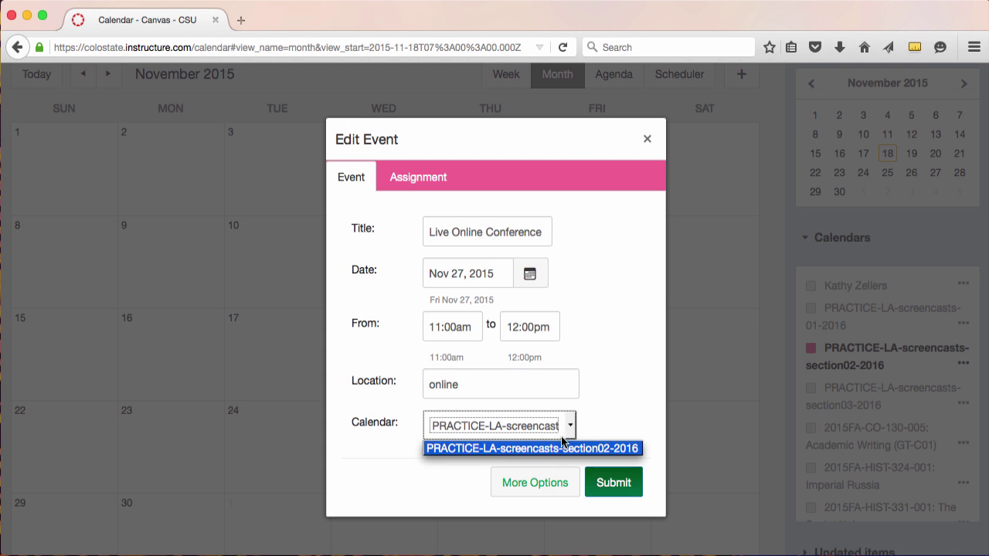
left_click(562, 450)
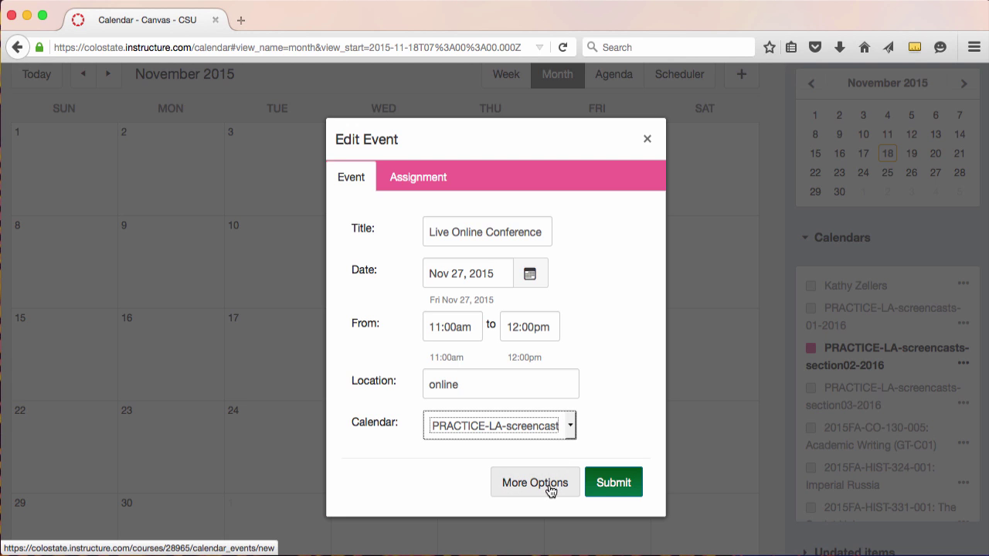
Step: Using the event's additional options, add the description "Join this meeting" and link that text to the copied Conferences page address
left_click(551, 489)
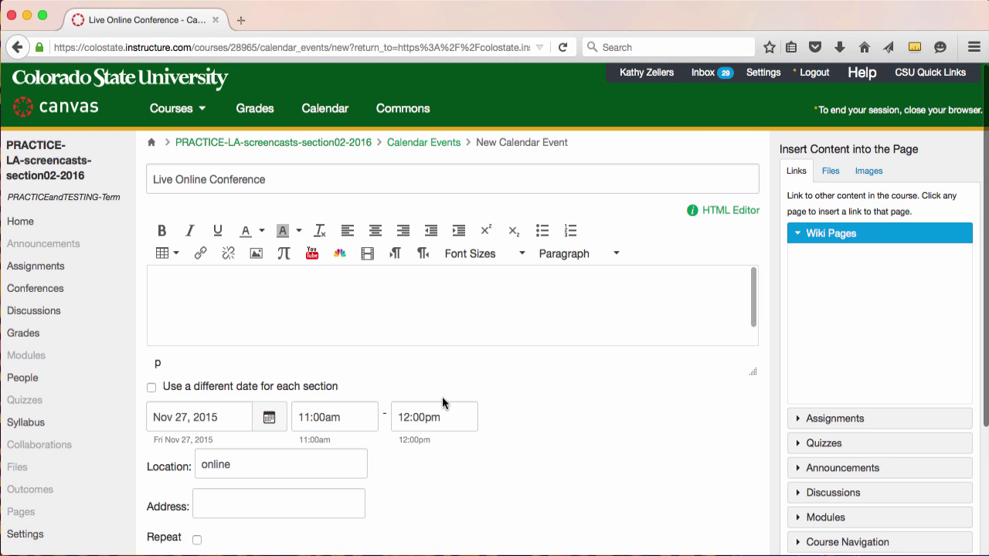
left_click(298, 277)
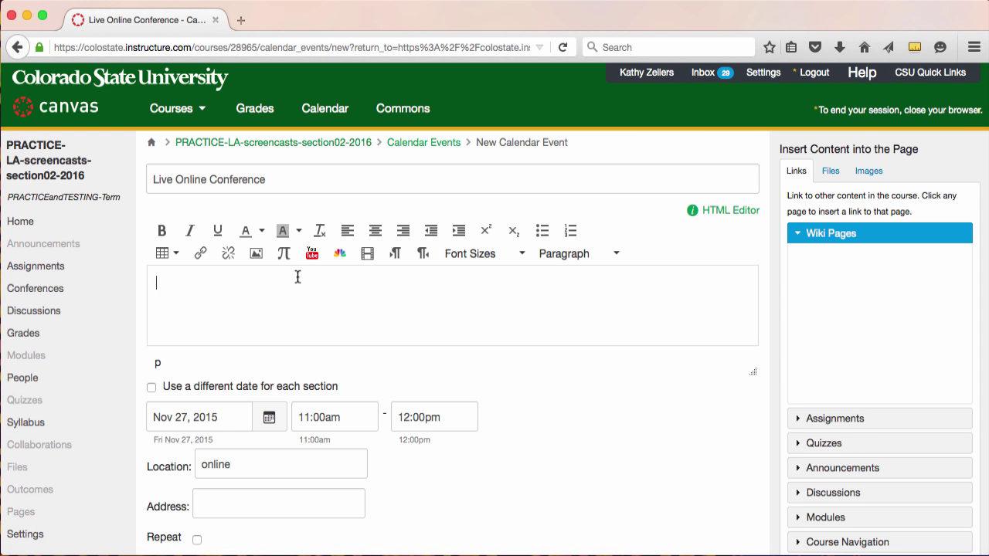
type("Join this meeting")
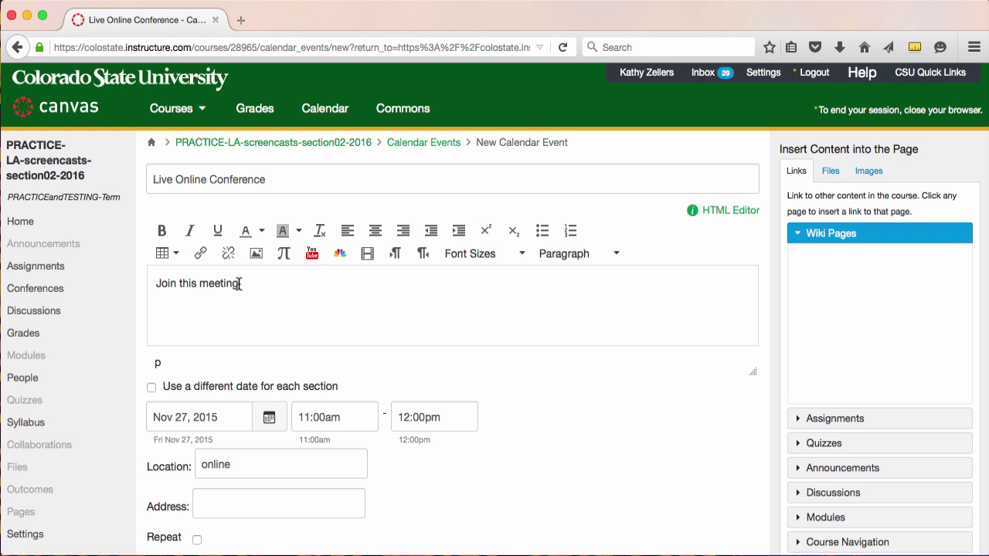
left_click_drag(239, 284, 156, 284)
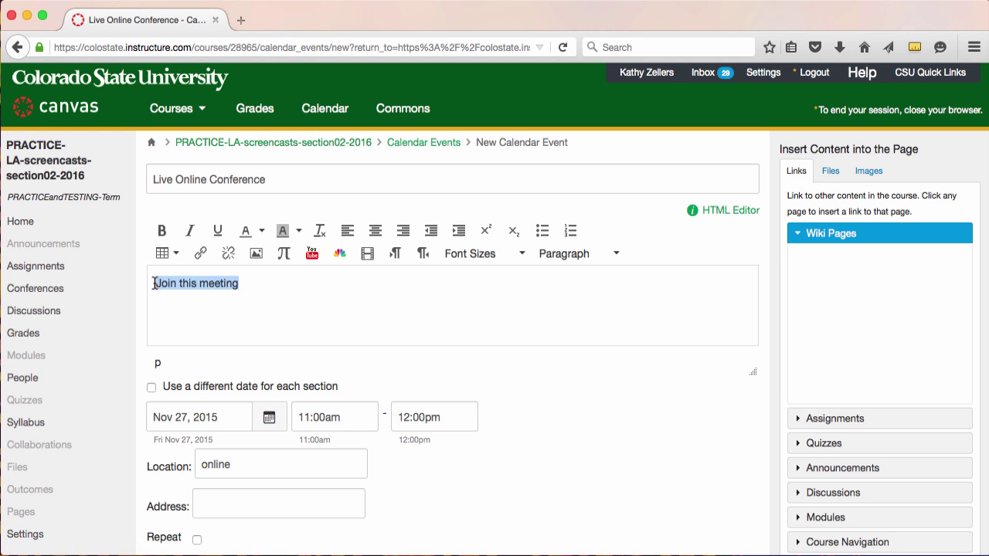
left_click(201, 255)
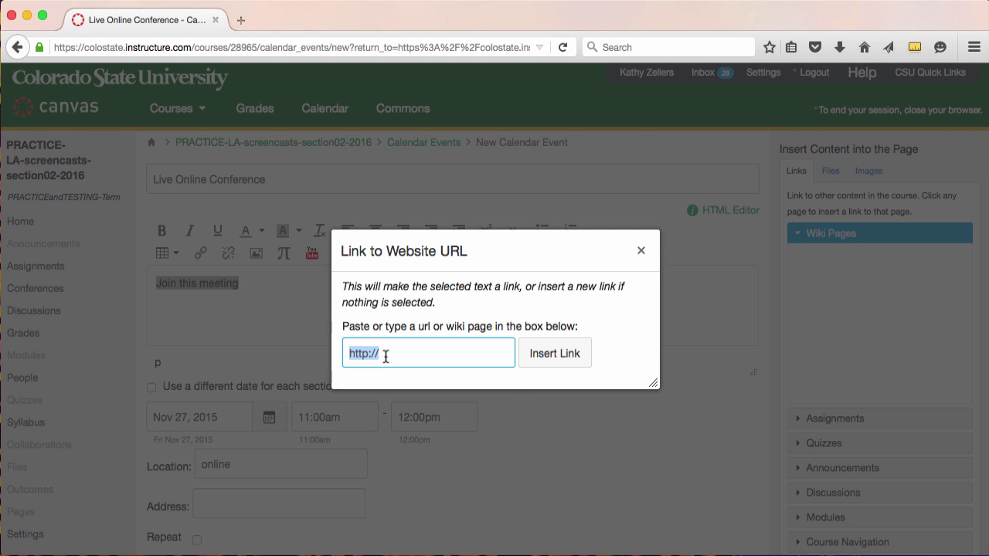
key("super+v")
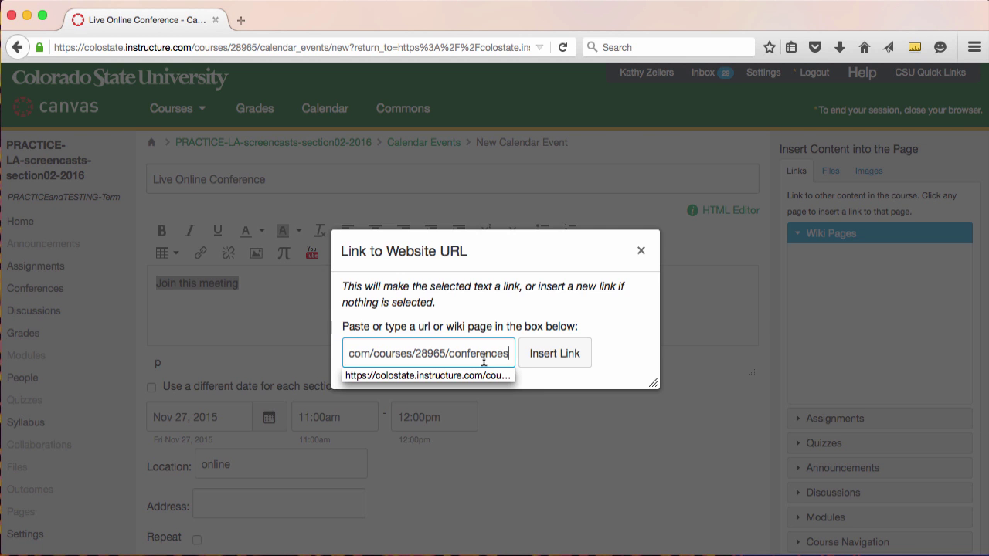
left_click(555, 353)
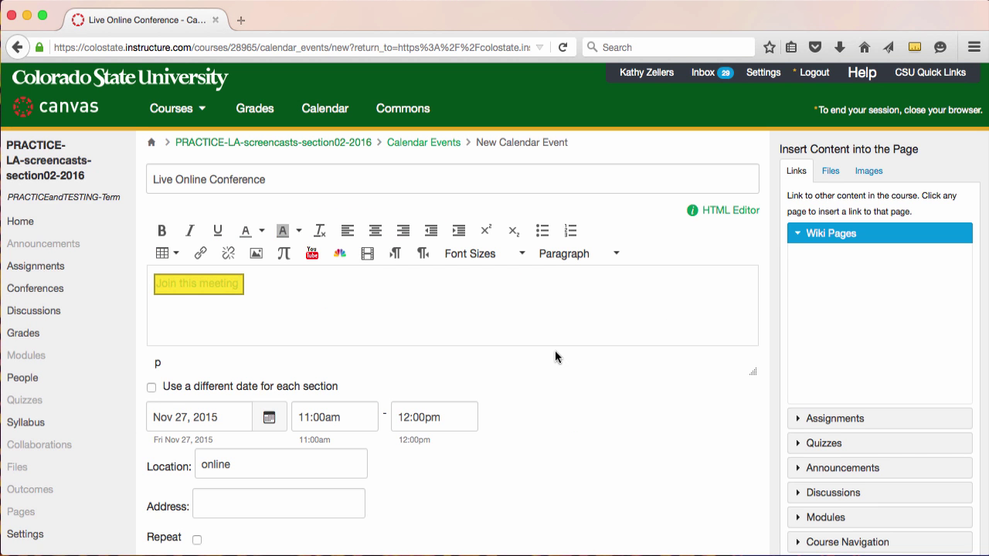
Step: Create the Live Online Conference event and open its details from November 27 on the calendar
scroll(597, 410, "down", 3)
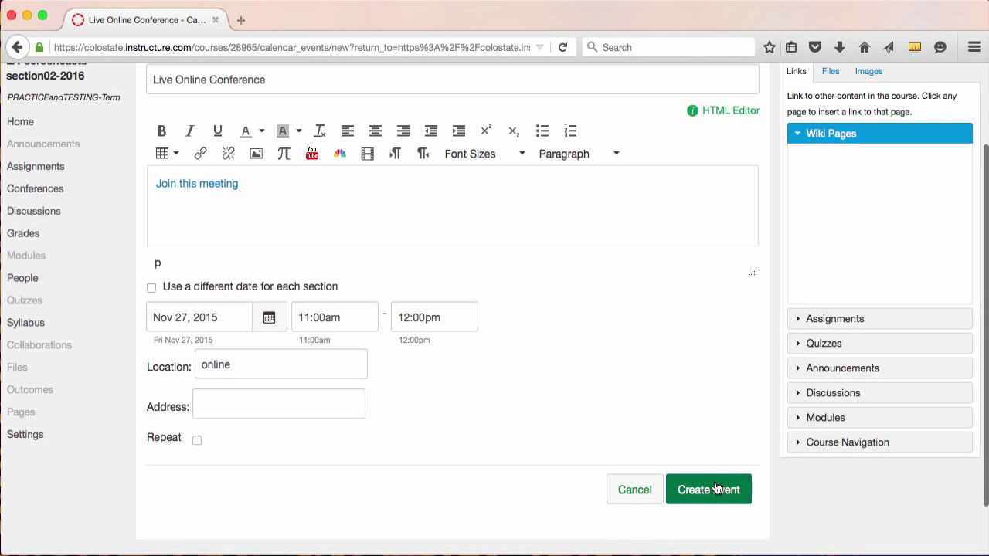
left_click(716, 488)
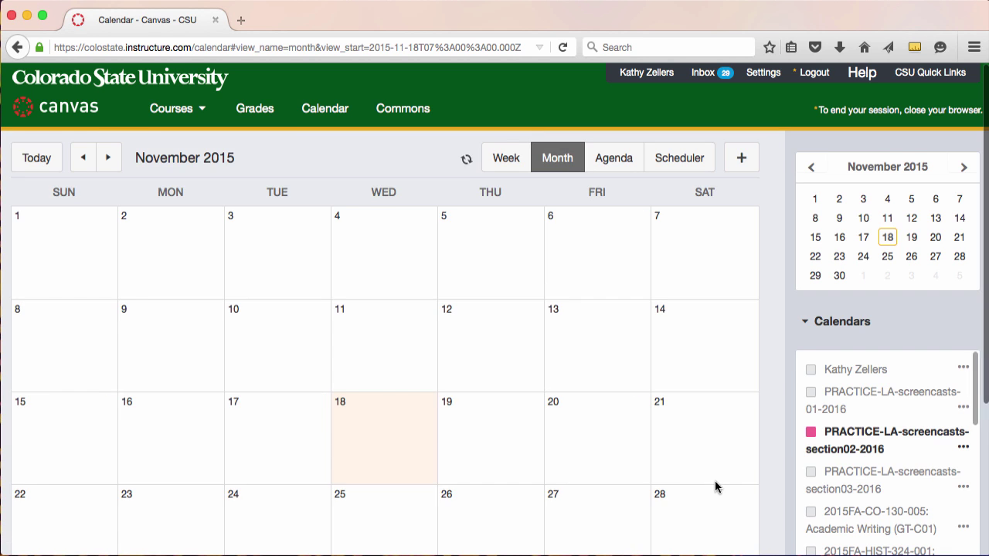
scroll(711, 485, "down", 3)
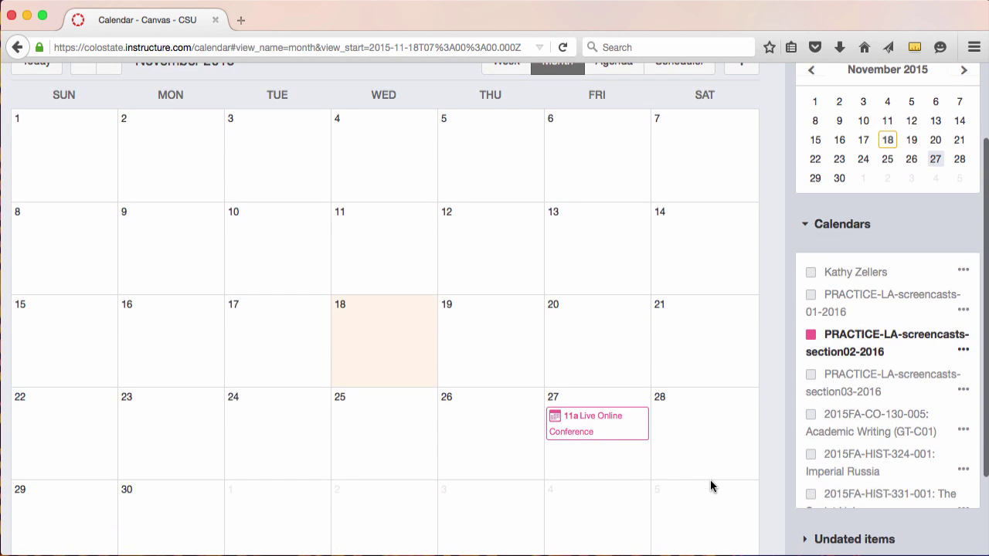
left_click(605, 429)
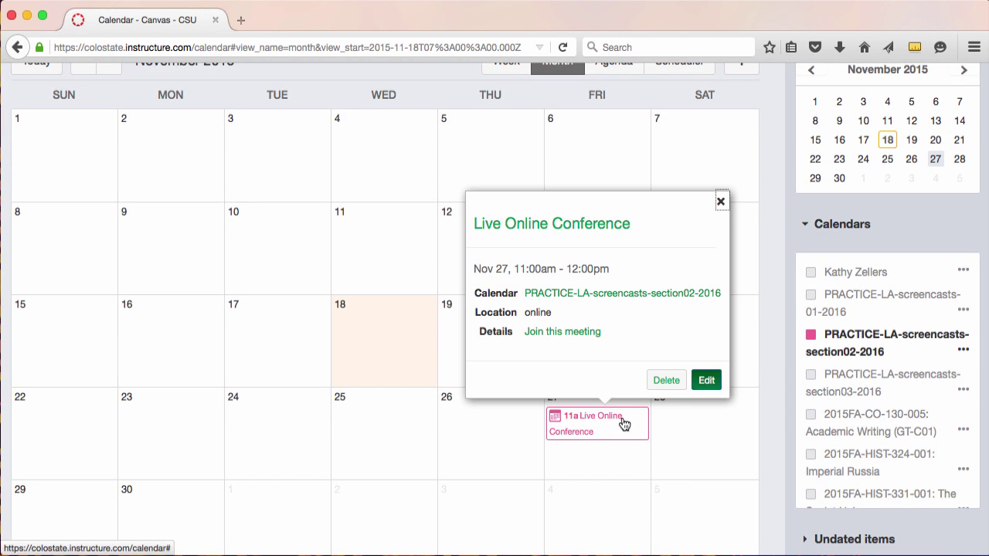